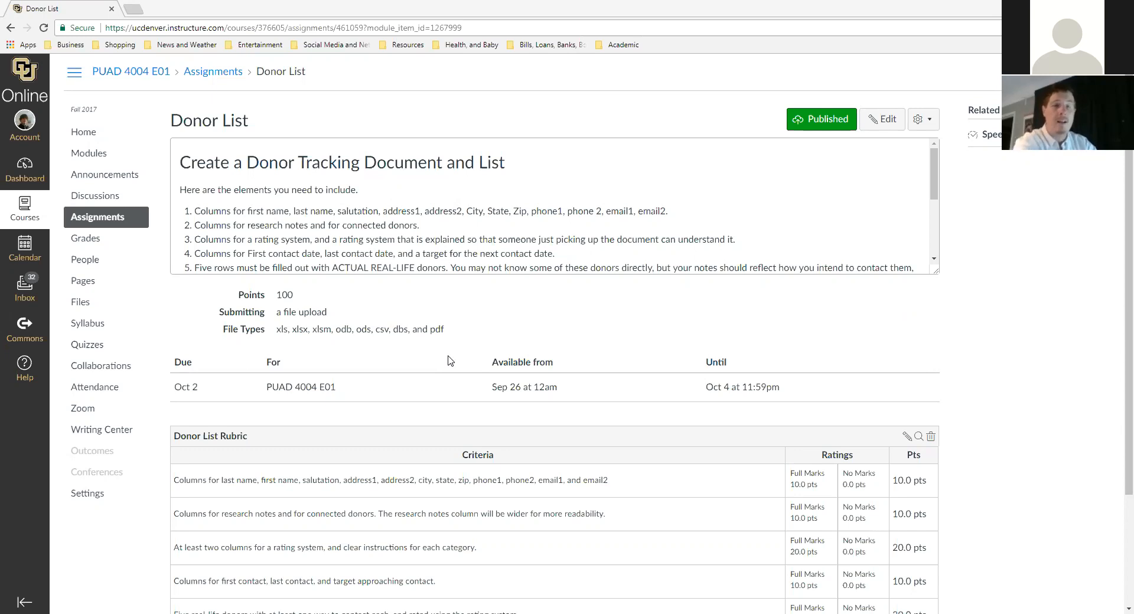
# - Open a new browser tab from the Canvas Donor List assignment page
pyautogui.click(132, 9)
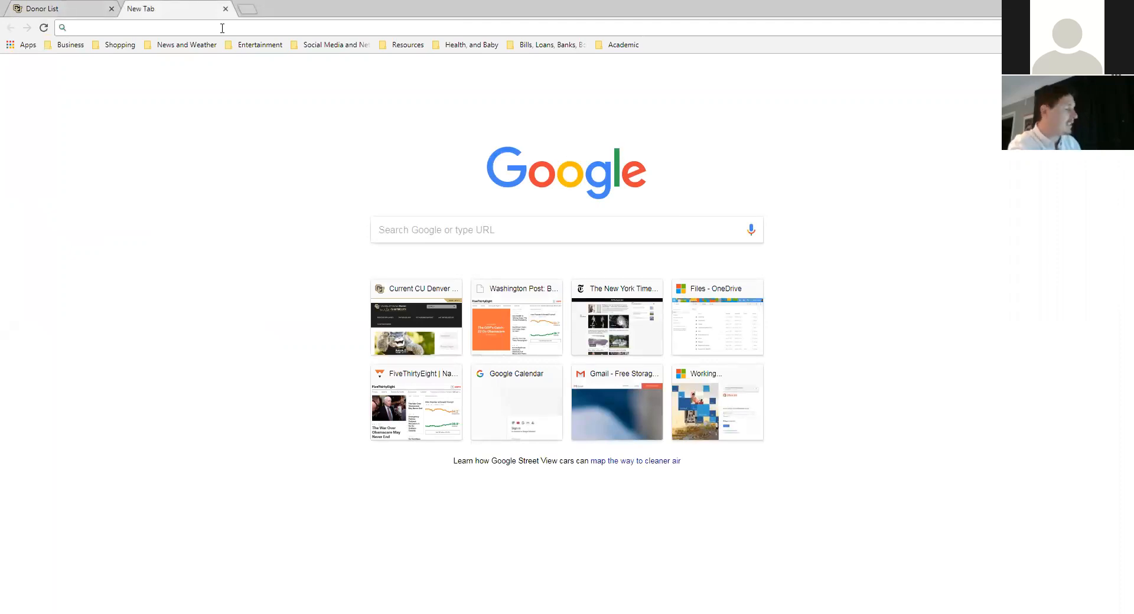
# - Go to google.com/forms in the new tab's address bar
pyautogui.write('ggole.com')
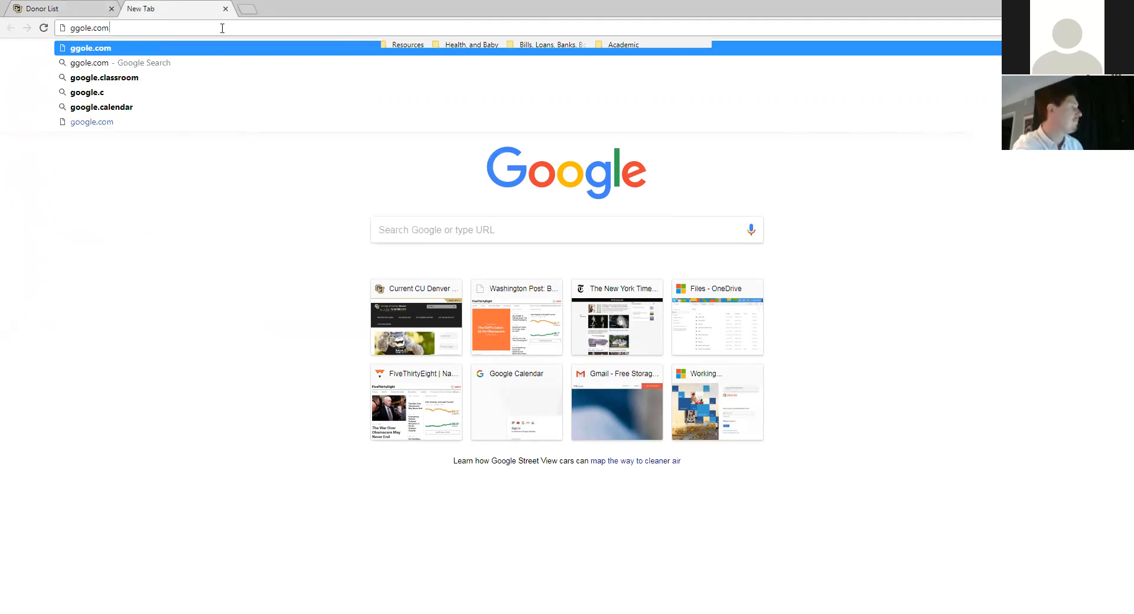
pyautogui.press('BackSpace')
pyautogui.press('BackSpace')
pyautogui.press('BackSpace')
pyautogui.press('BackSpace')
pyautogui.press('BackSpace')
pyautogui.press('BackSpace')
pyautogui.press('BackSpace')
pyautogui.write('oogle.com')
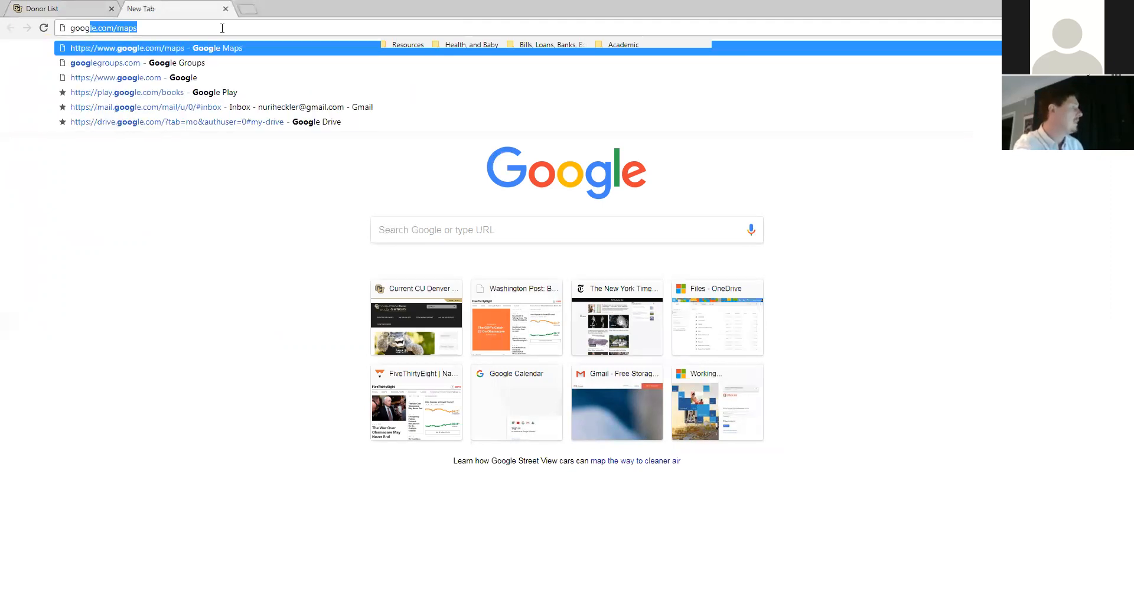
pyautogui.write('/fo')
pyautogui.press('Return')
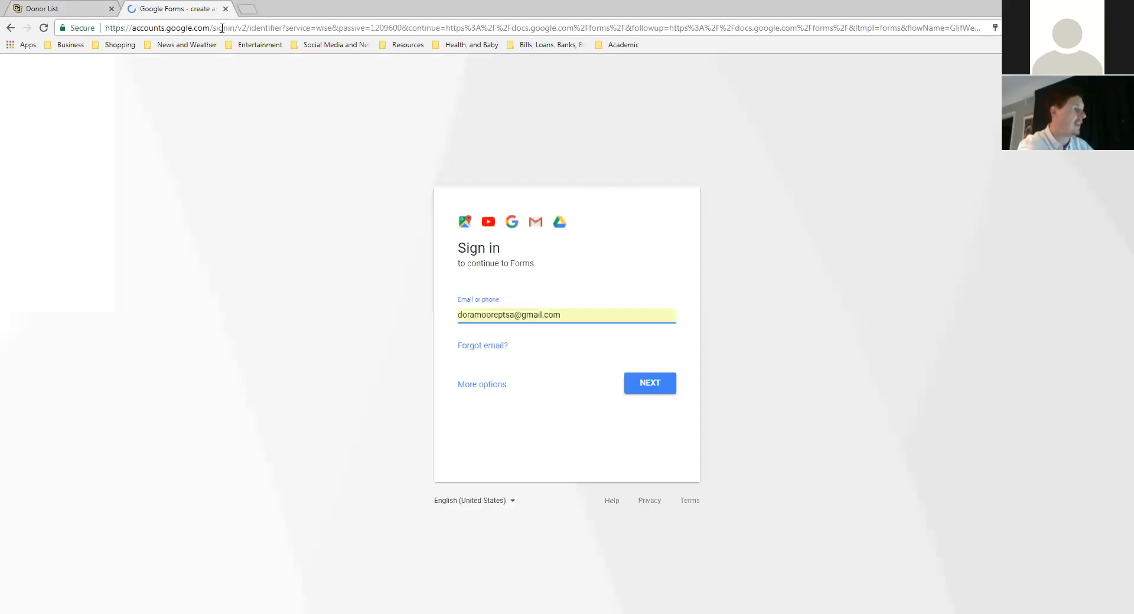
# - Sign in to Google with the account e-mail and password
pyautogui.hotkey('ctrl', 'a')
pyautogui.press('BackSpace')
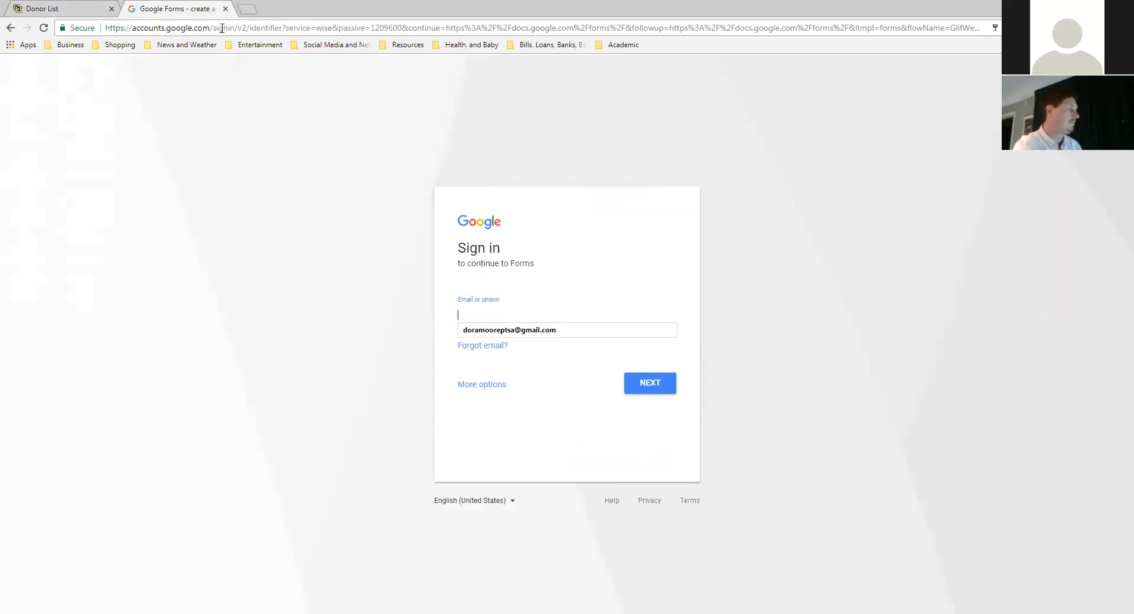
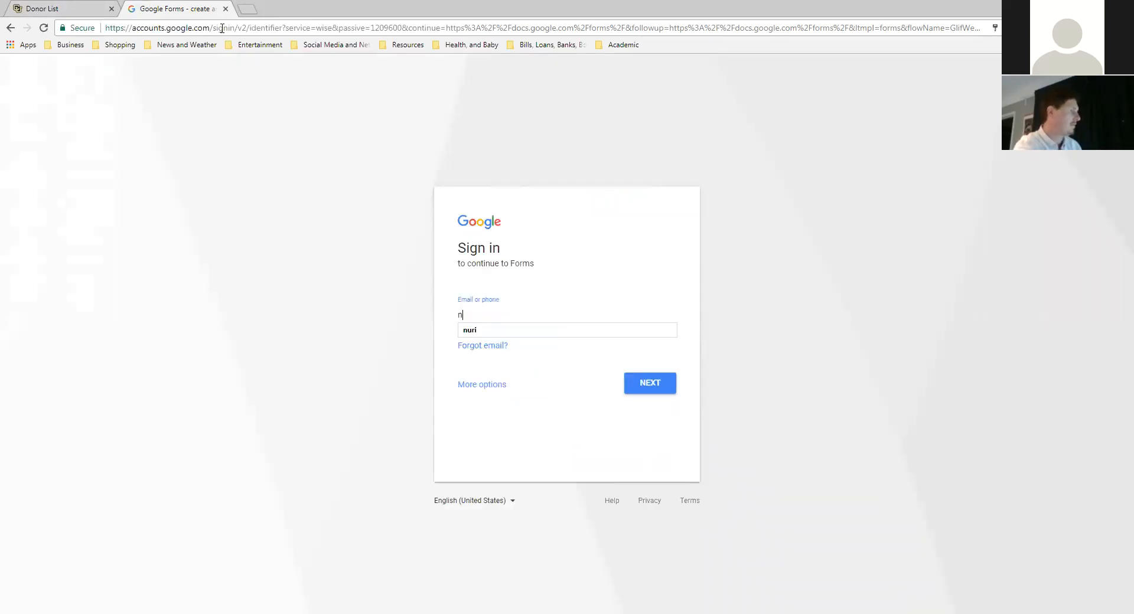
pyautogui.press('Return')
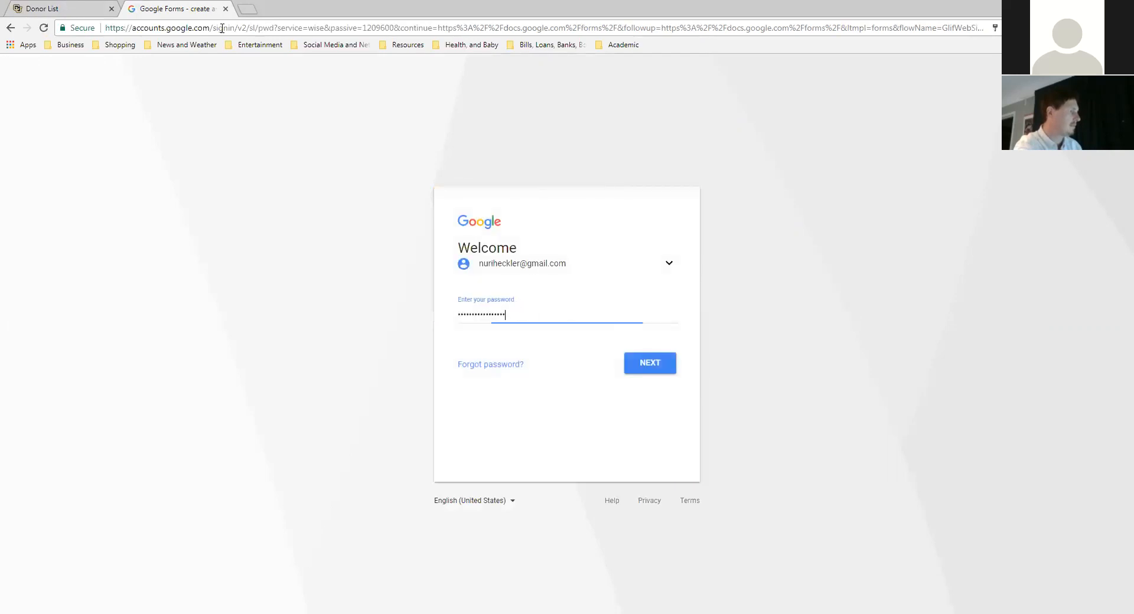
pyautogui.hotkey('ctrl', 'a')
pyautogui.press('BackSpace')
pyautogui.write('p')
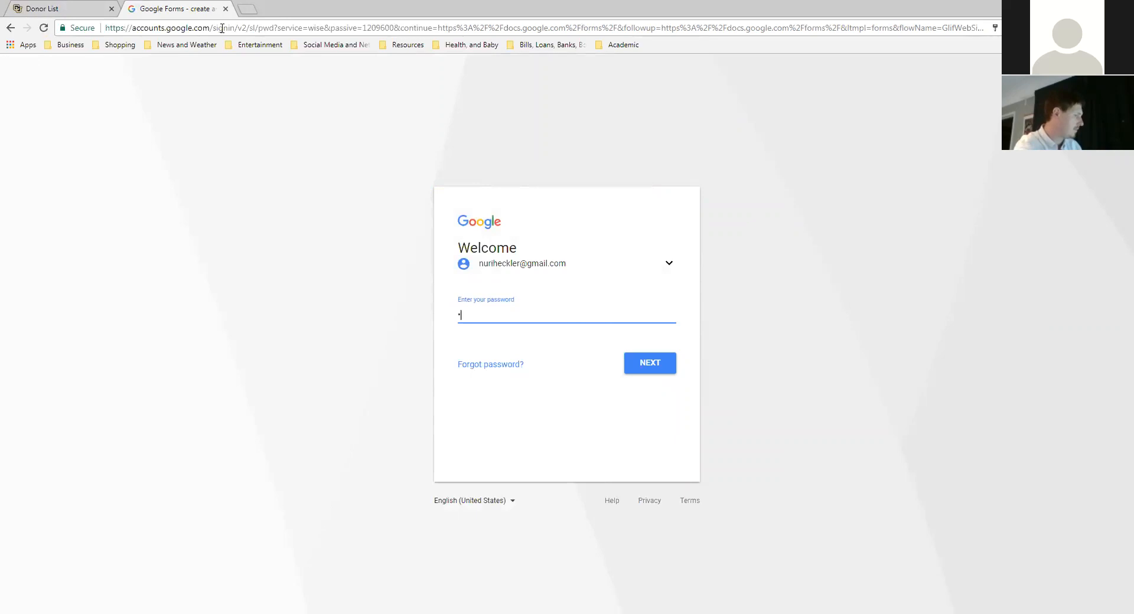
pyautogui.write('*********')
pyautogui.press('Return')
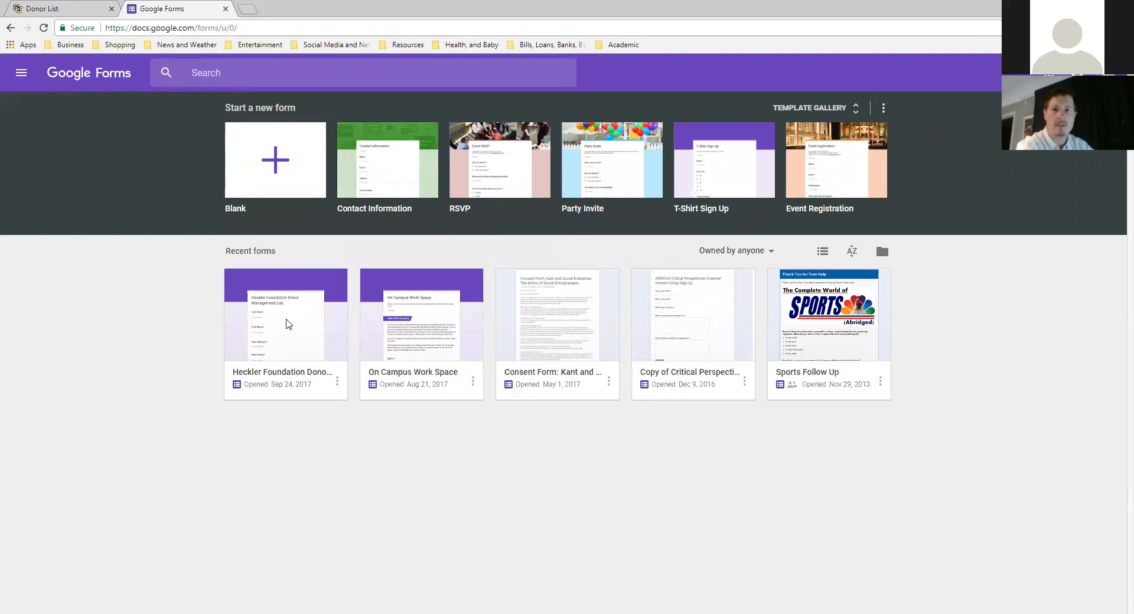
# - Open the Heckler Foundation Donor Management List form and select its Propensity Score question
pyautogui.click(287, 325)
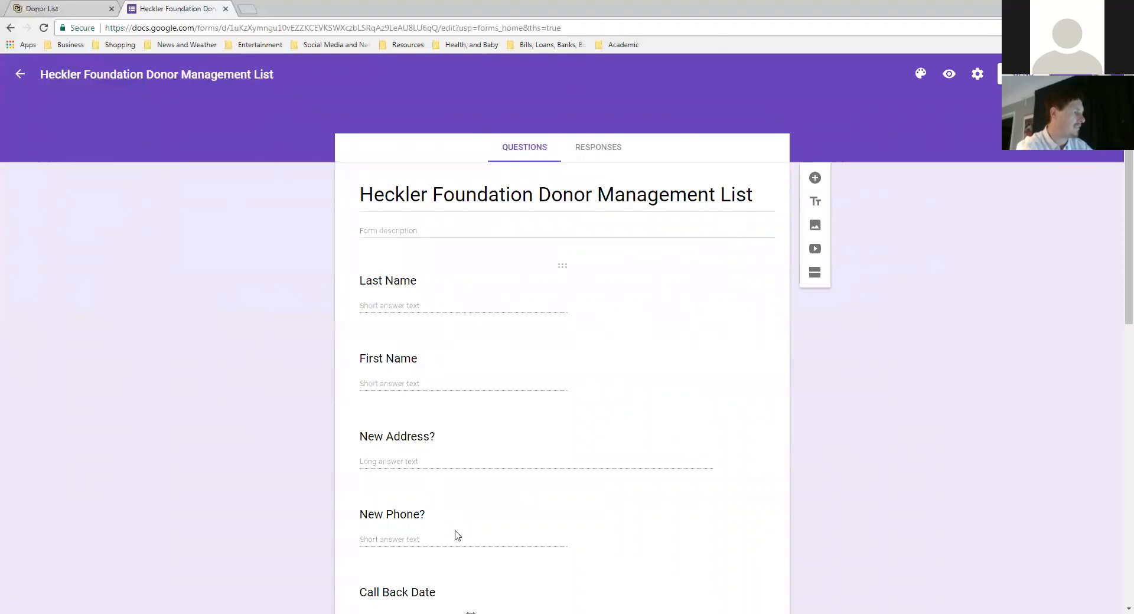
pyautogui.scroll(-7, 813, 396)
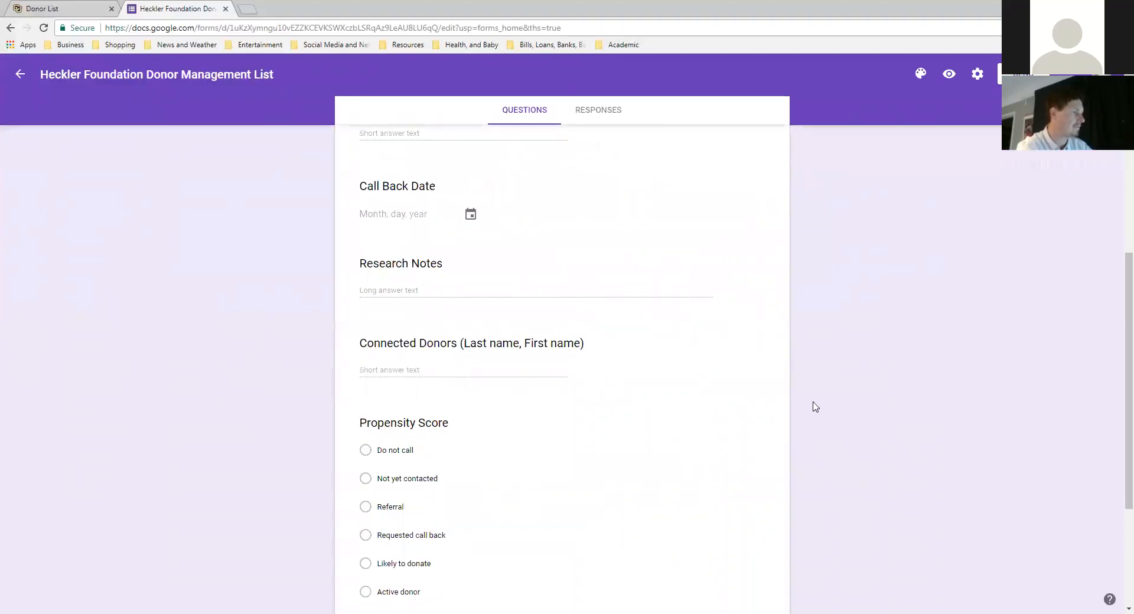
pyautogui.scroll(7, 815, 406)
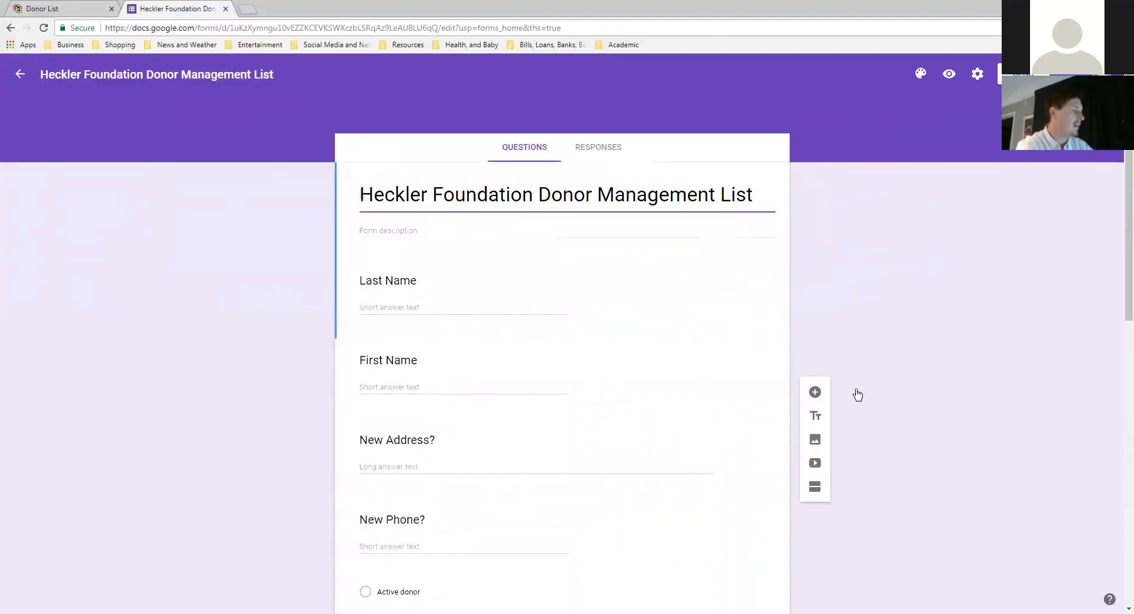
pyautogui.scroll(-10, 858, 394)
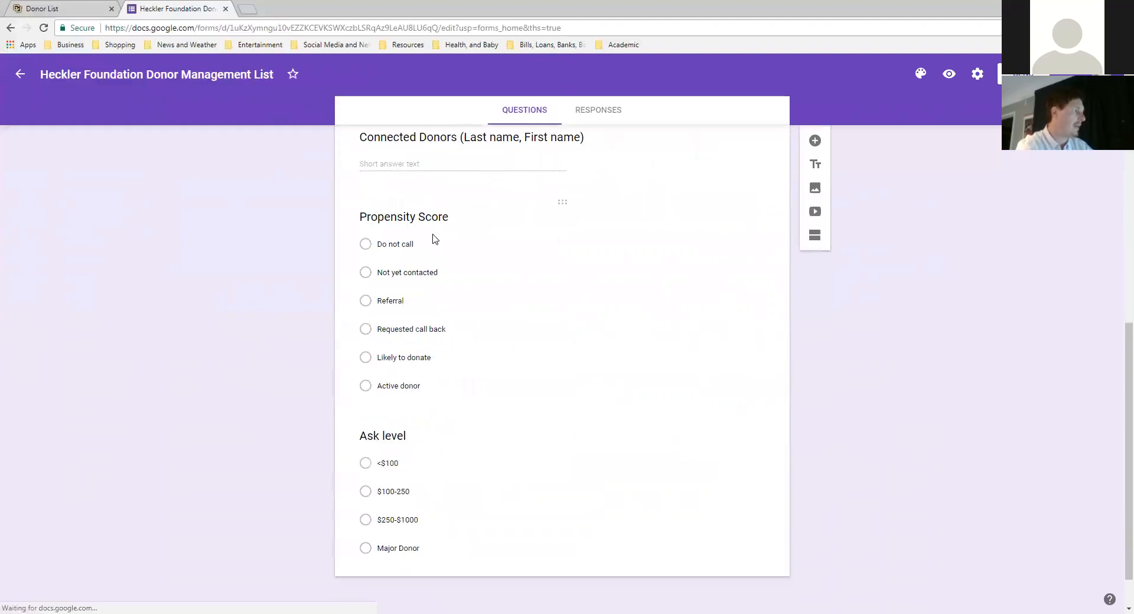
pyautogui.click(456, 220)
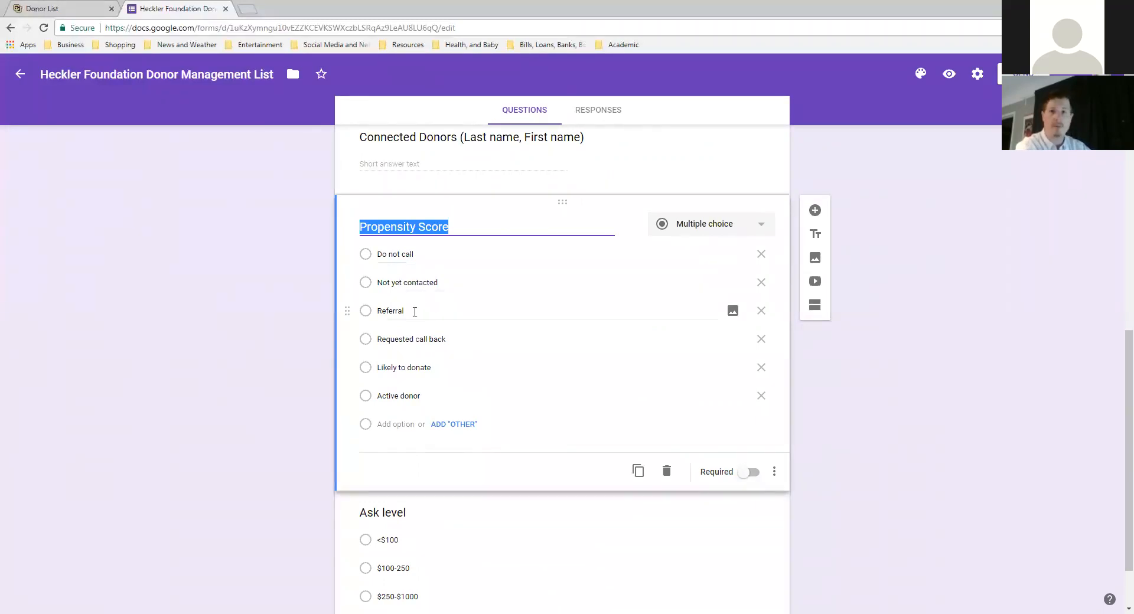
# - Rename the Referral choice to 'Employee Referral'
pyautogui.click(383, 311)
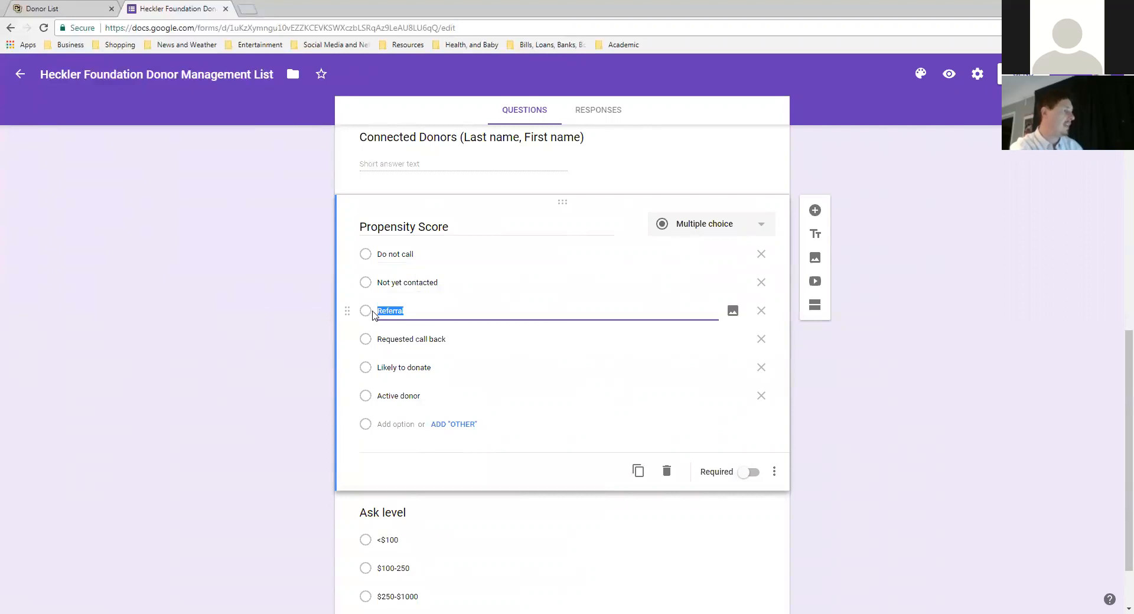
pyautogui.doubleClick(381, 310)
pyautogui.write('Em')
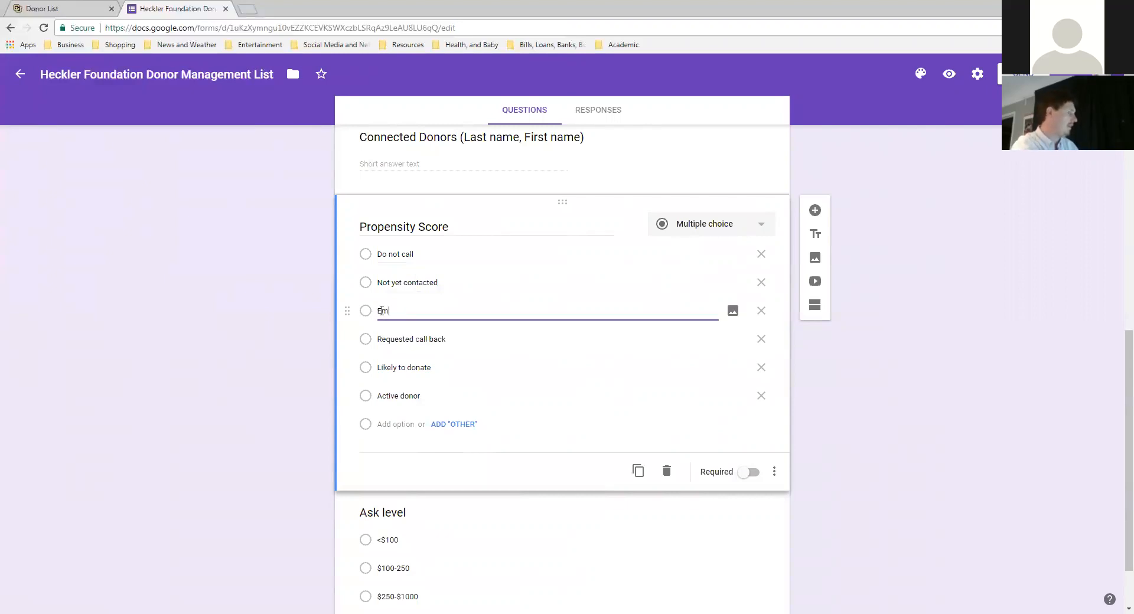
pyautogui.write('ployee Referral')
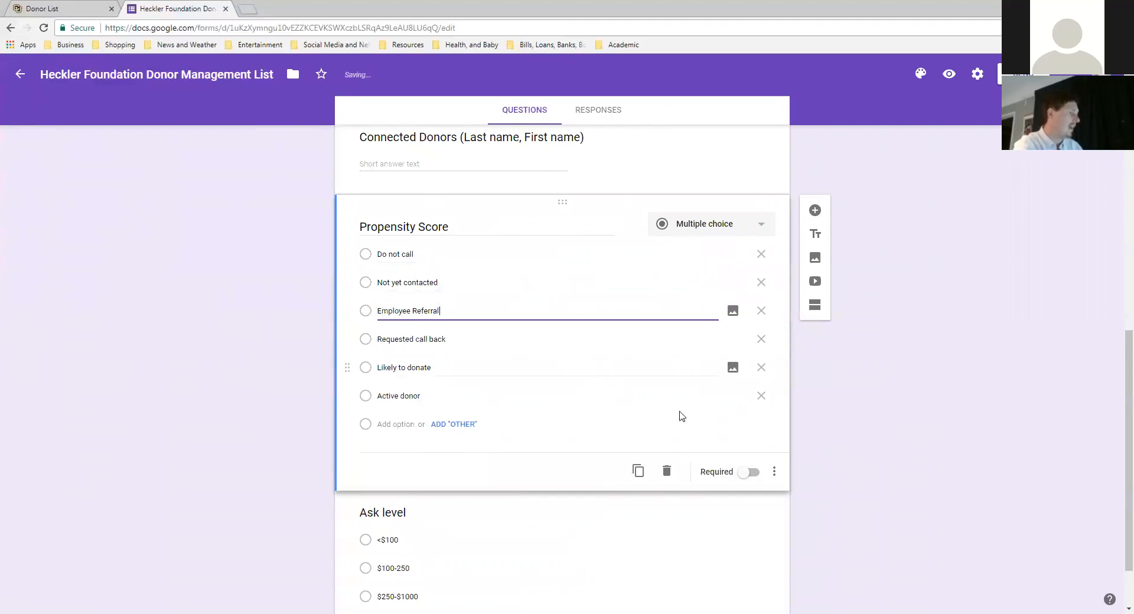
# - Add a 'Donor Referral' choice and move it above Likely to donate
pyautogui.click(470, 430)
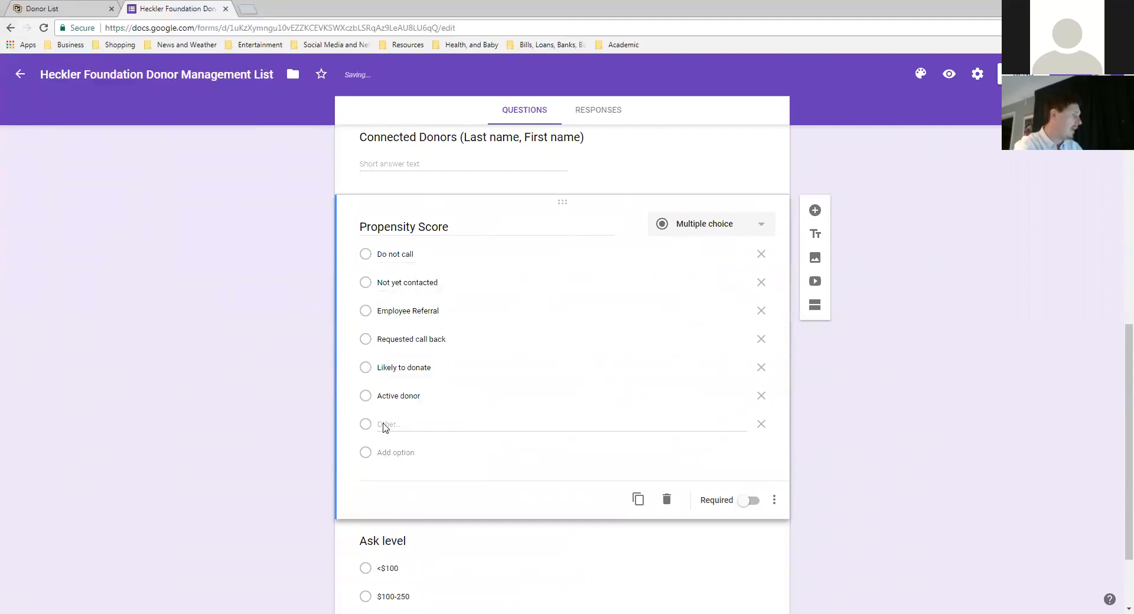
pyautogui.click(396, 458)
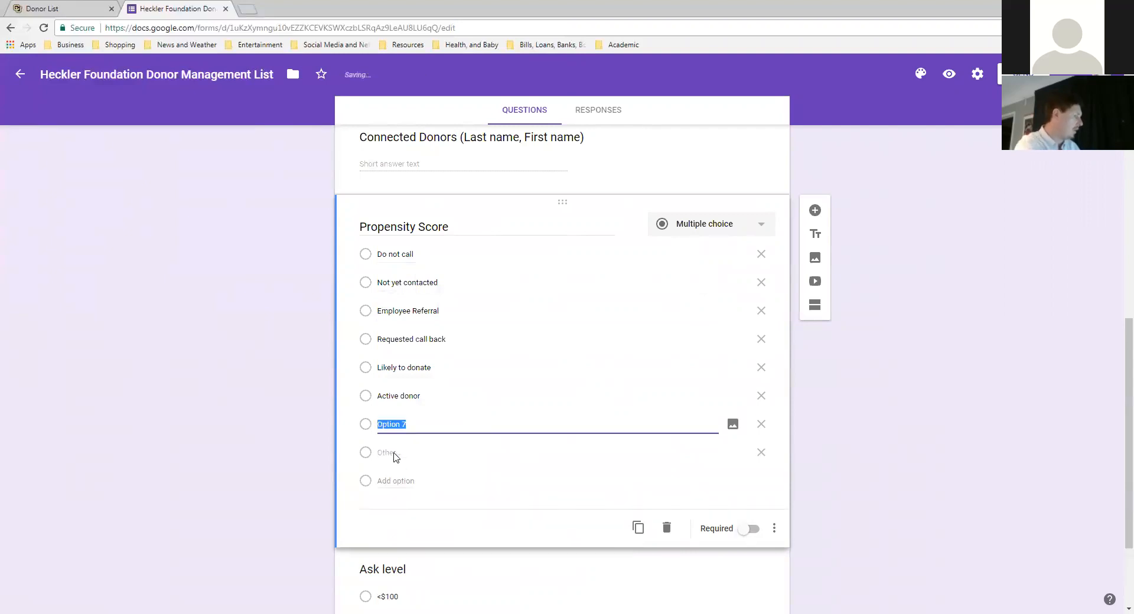
pyautogui.write('Donor Refe')
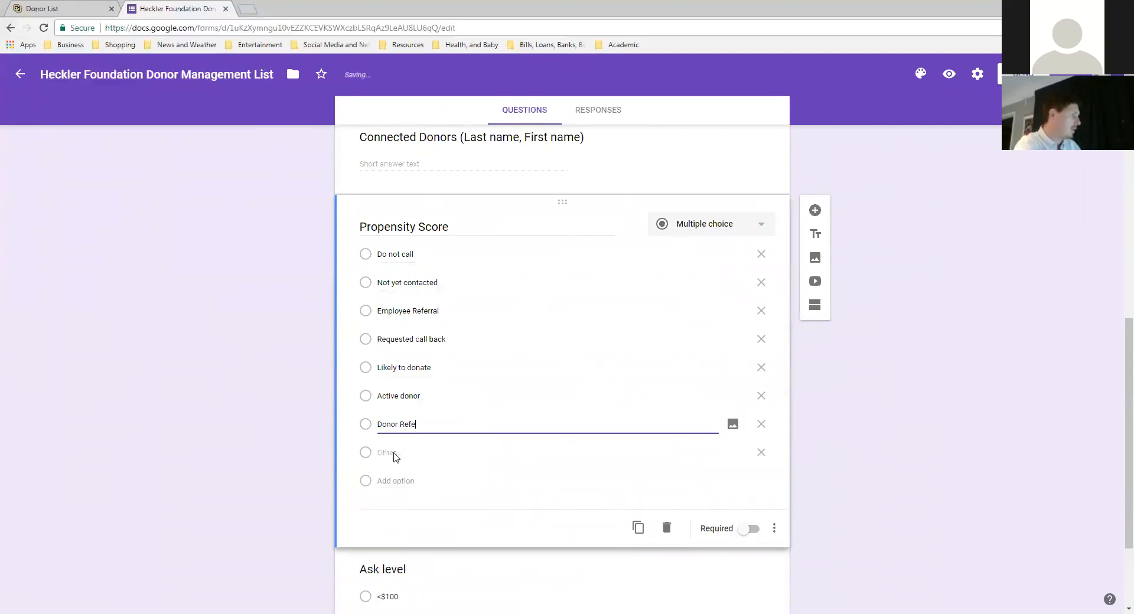
pyautogui.write('rral')
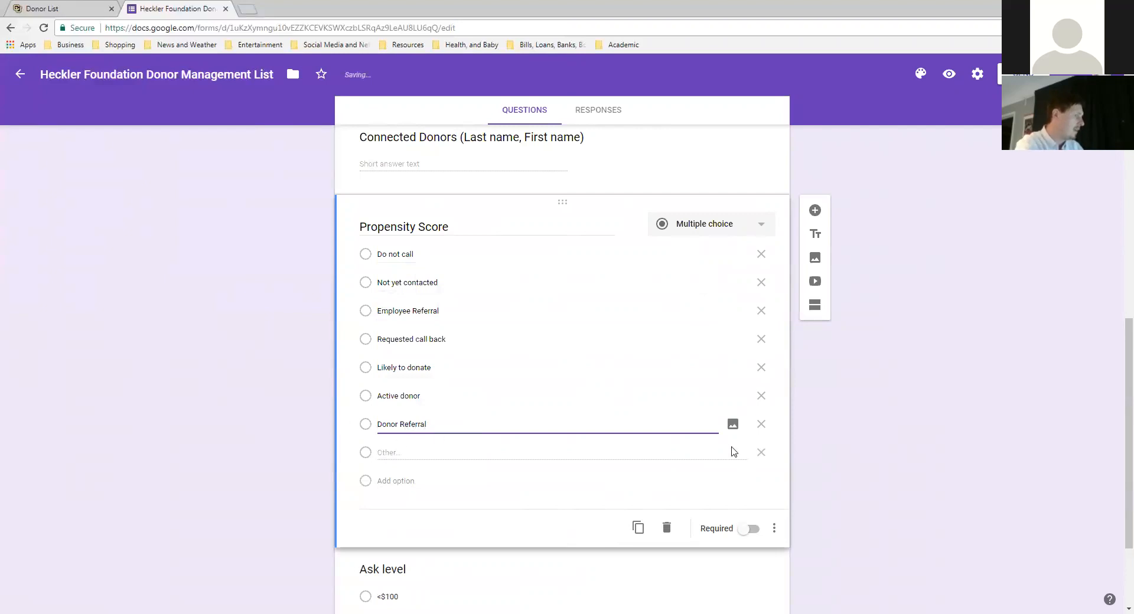
pyautogui.click(761, 452)
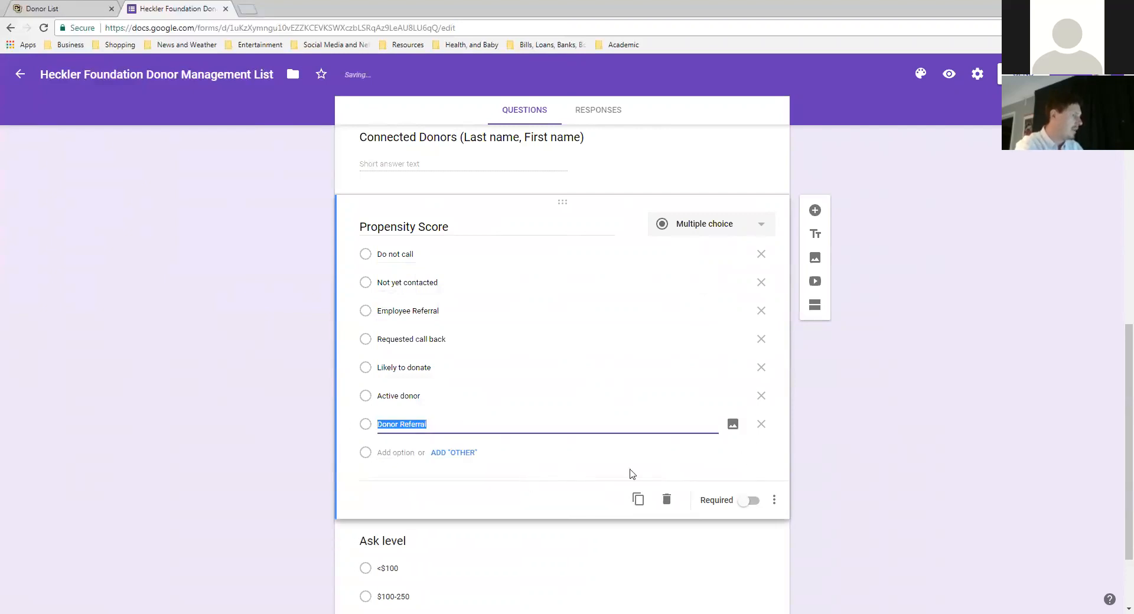
pyautogui.click(515, 510)
pyautogui.click(499, 429)
pyautogui.moveTo(346, 426); pyautogui.dragTo(349, 308)
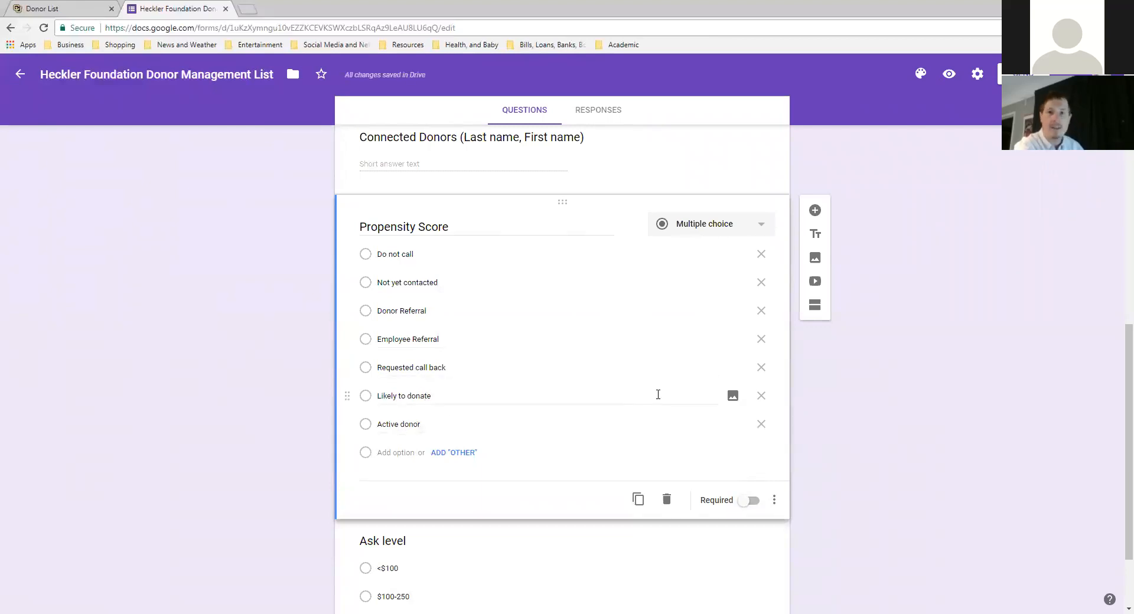
pyautogui.scroll(-2, 650, 414)
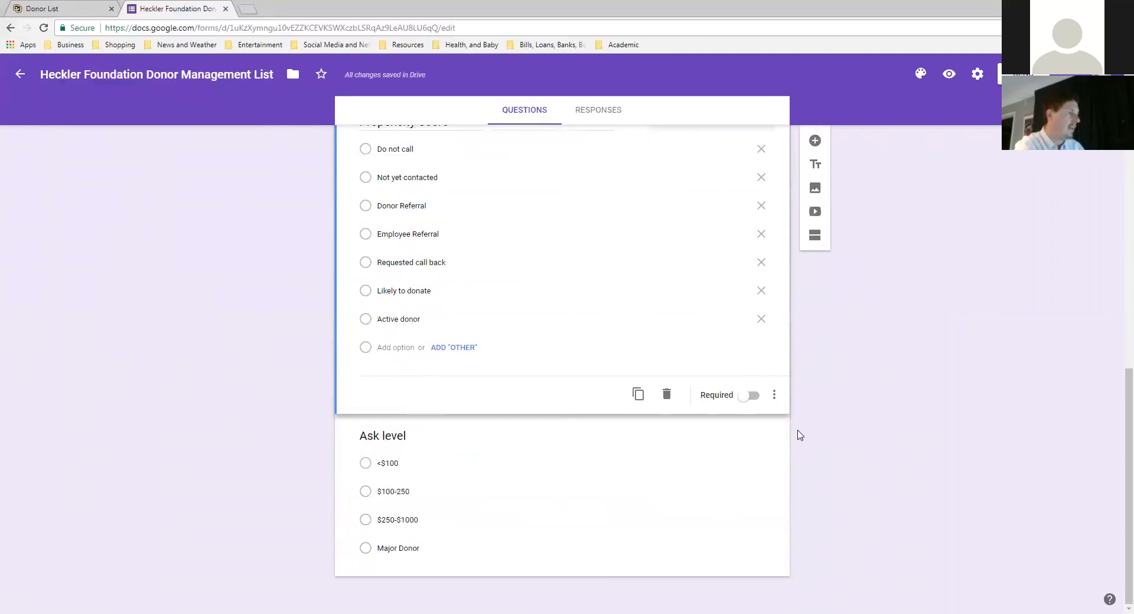
pyautogui.scroll(8, 855, 399)
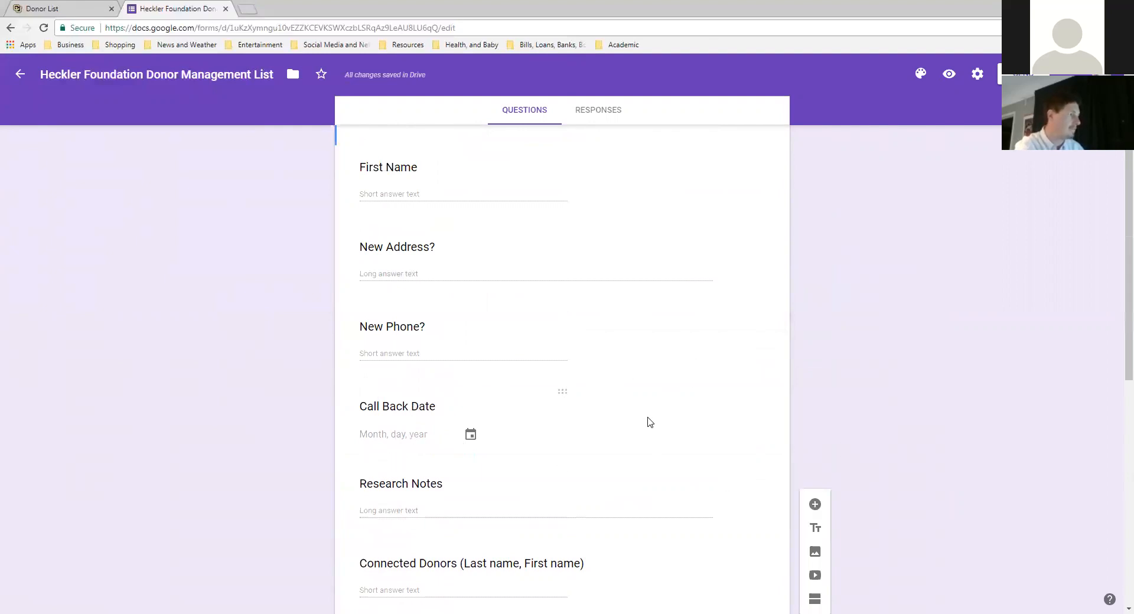
# - Add a Date question titled 'Last Contact' below Call Back Date, then view Responses
pyautogui.click(648, 389)
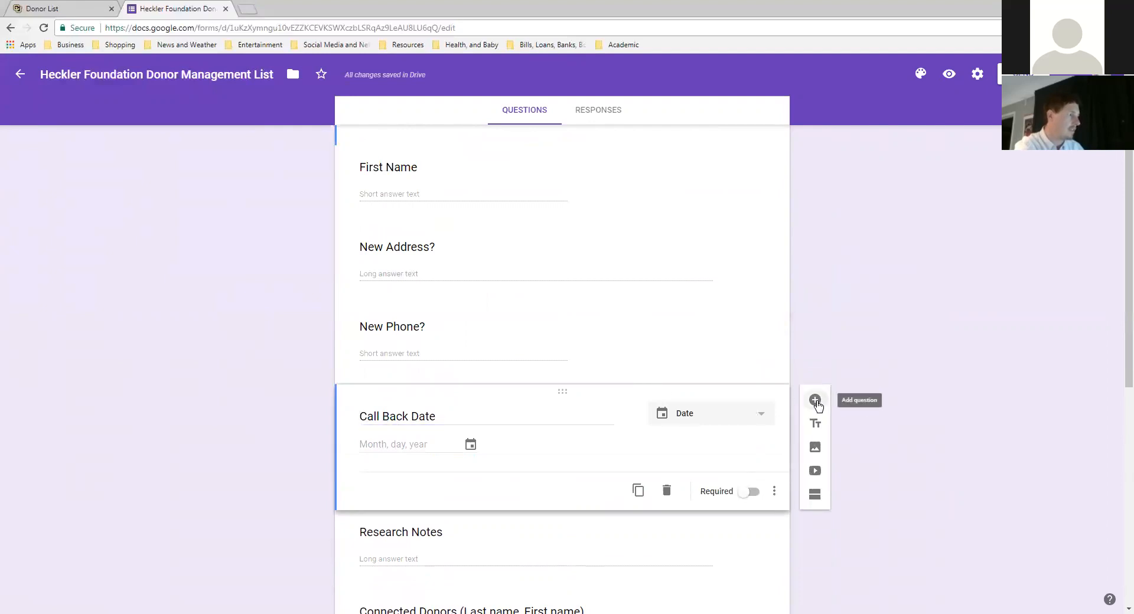
pyautogui.click(815, 401)
pyautogui.write('Last Contact')
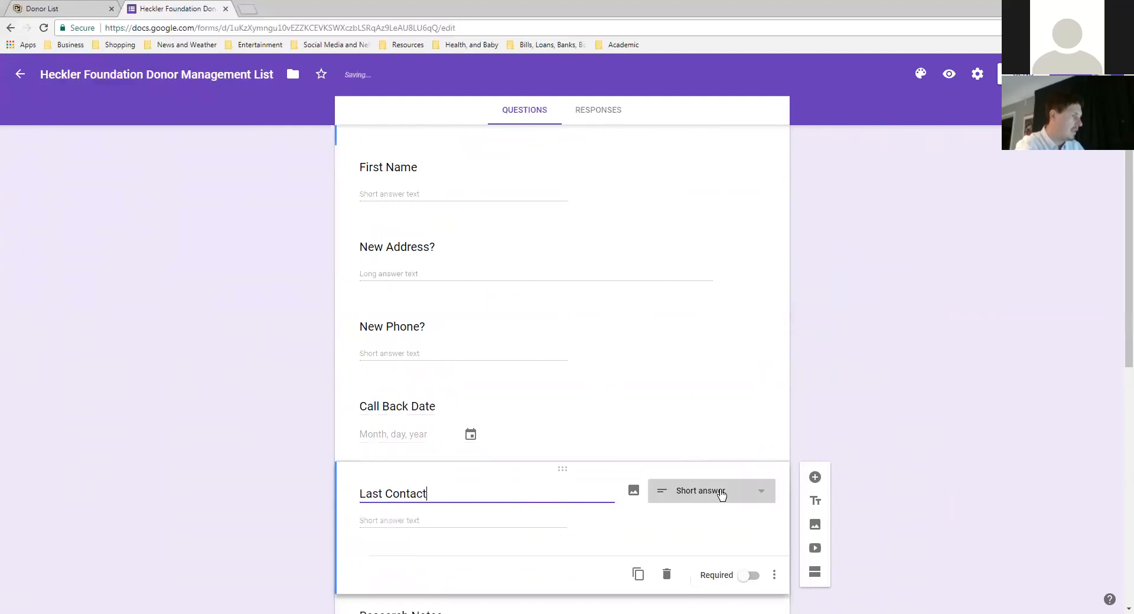
pyautogui.click(722, 495)
pyautogui.click(697, 558)
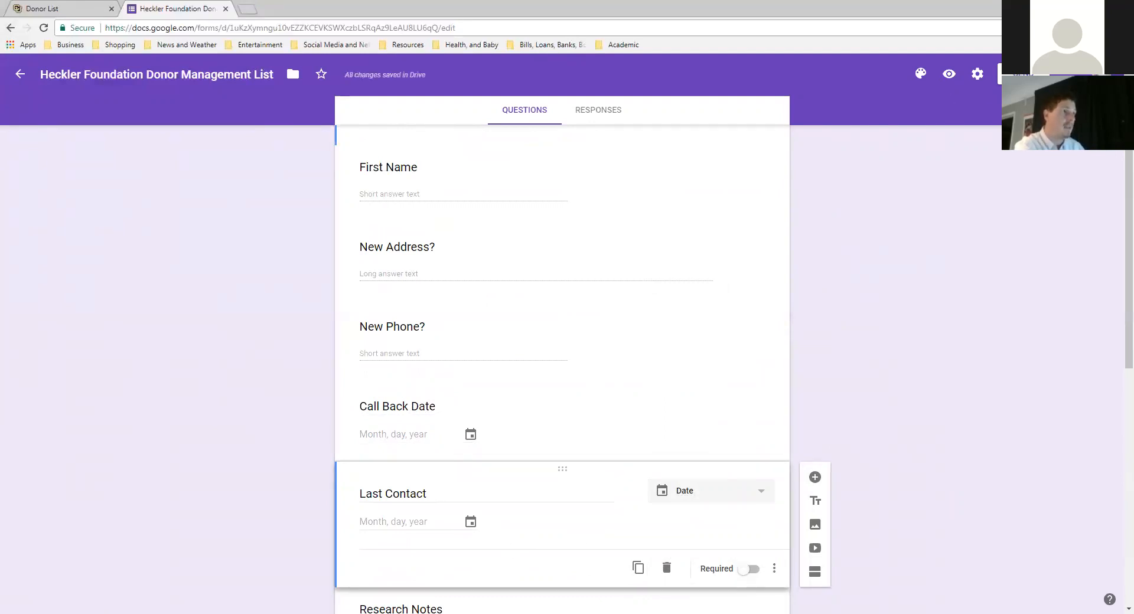
pyautogui.scroll(4, 612, 114)
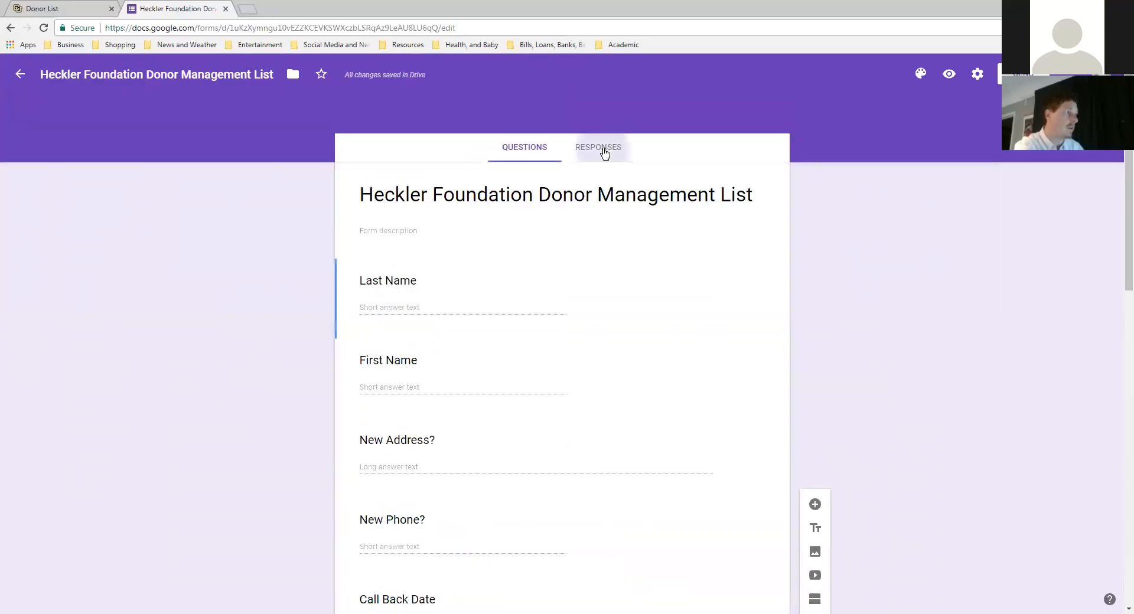
pyautogui.click(604, 152)
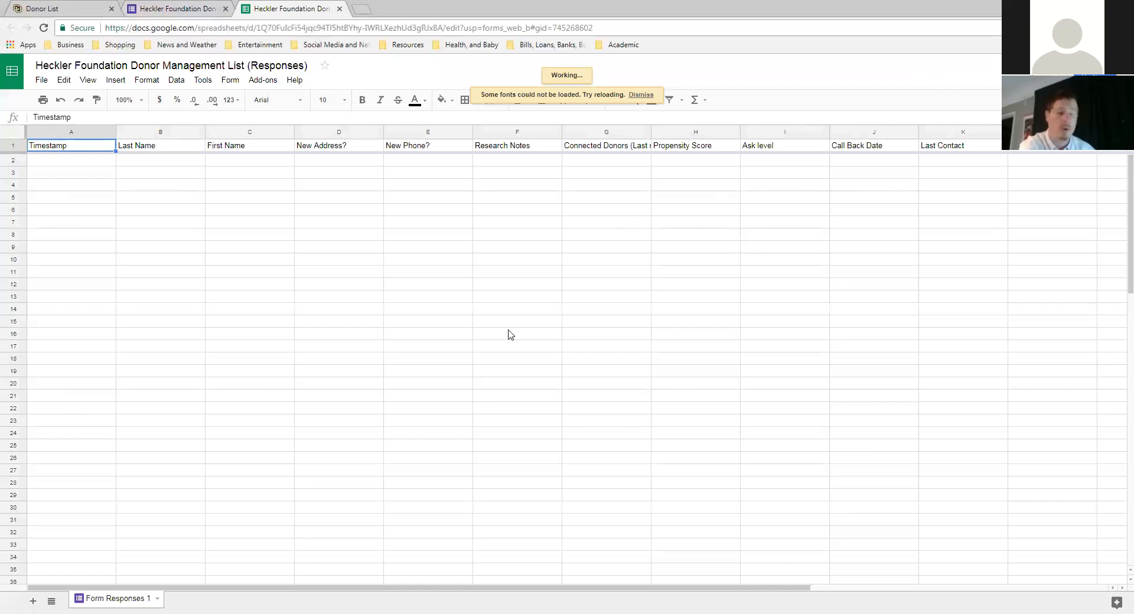
# - Return to the form's Responses page in the Forms tab
pyautogui.click(177, 9)
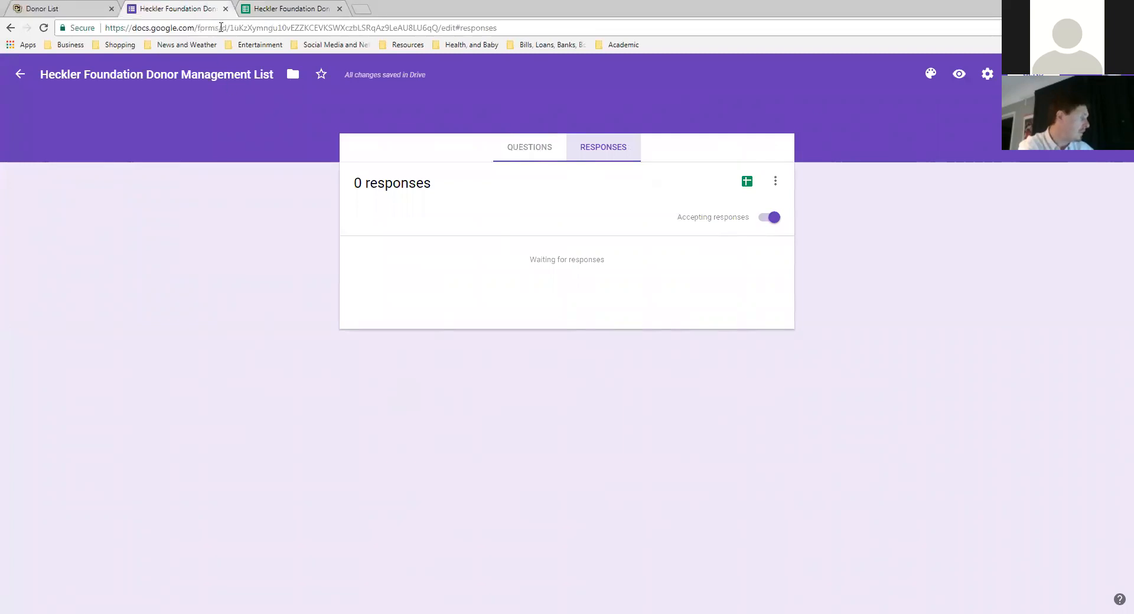
# - Select the form's URL up to /edit and switch to the blank Excel workbook Book1
pyautogui.click(219, 30)
pyautogui.click(183, 74)
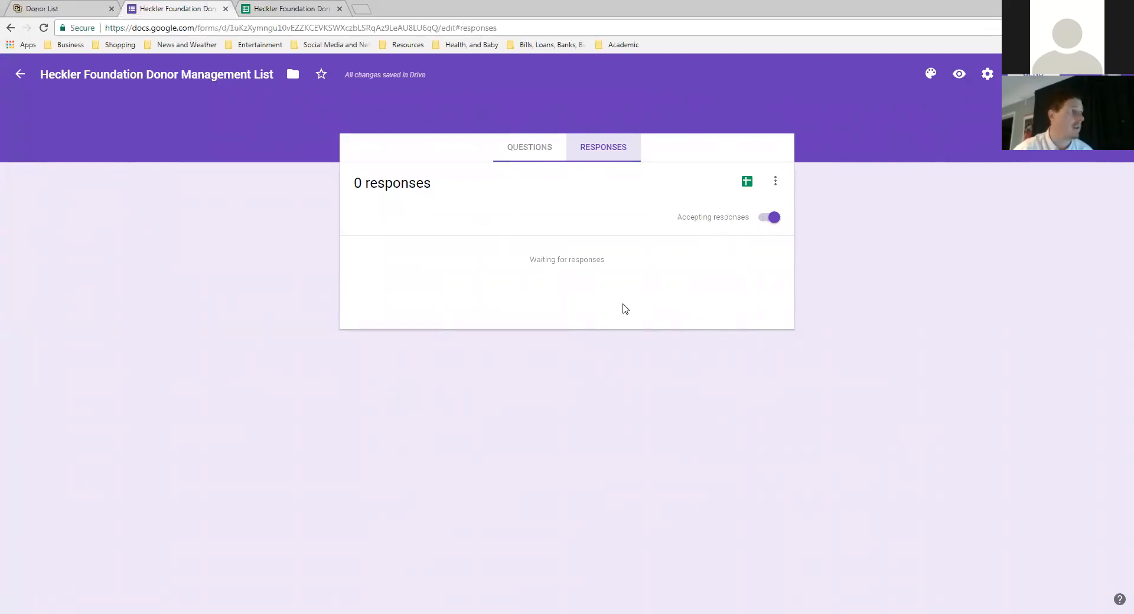
pyautogui.click(235, 29)
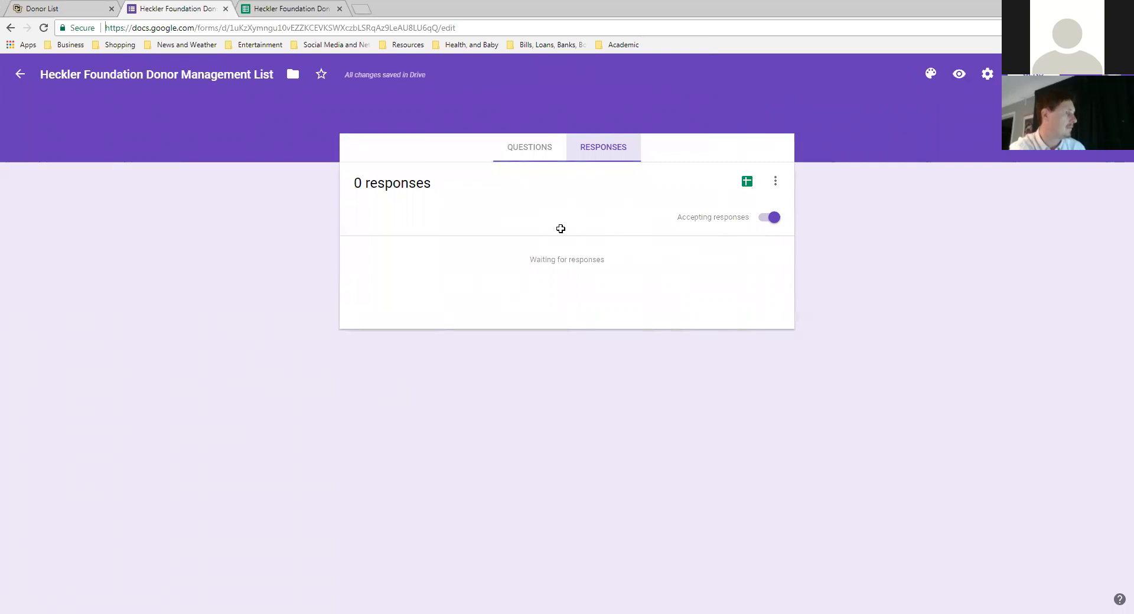
pyautogui.hotkey('alt', 'Tab')
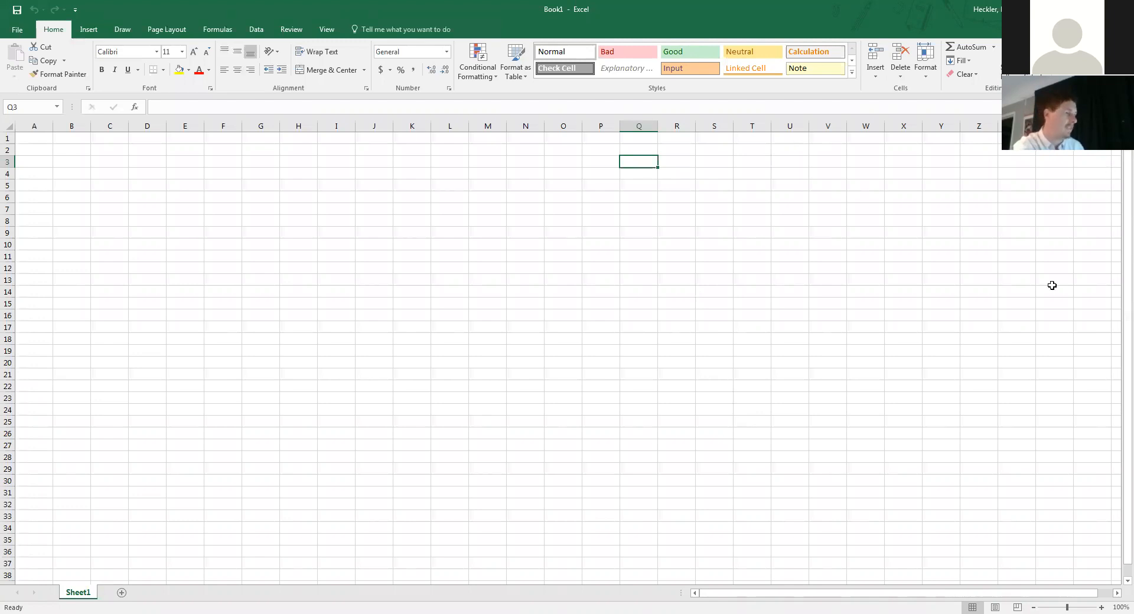
# - Enter the first three propensity levels in AD2:AD4: do not call, not yet contact, donor referral
pyautogui.press('Up')
pyautogui.press('Right')
pyautogui.press('Right')
pyautogui.press('Right')
pyautogui.press('Right')
pyautogui.press('Right')
pyautogui.press('Right')
pyautogui.press('Right')
pyautogui.press('Right')
pyautogui.press('Right')
pyautogui.press('Right')
pyautogui.press('Right')
pyautogui.press('Right')
pyautogui.press('Right')
pyautogui.write('=')
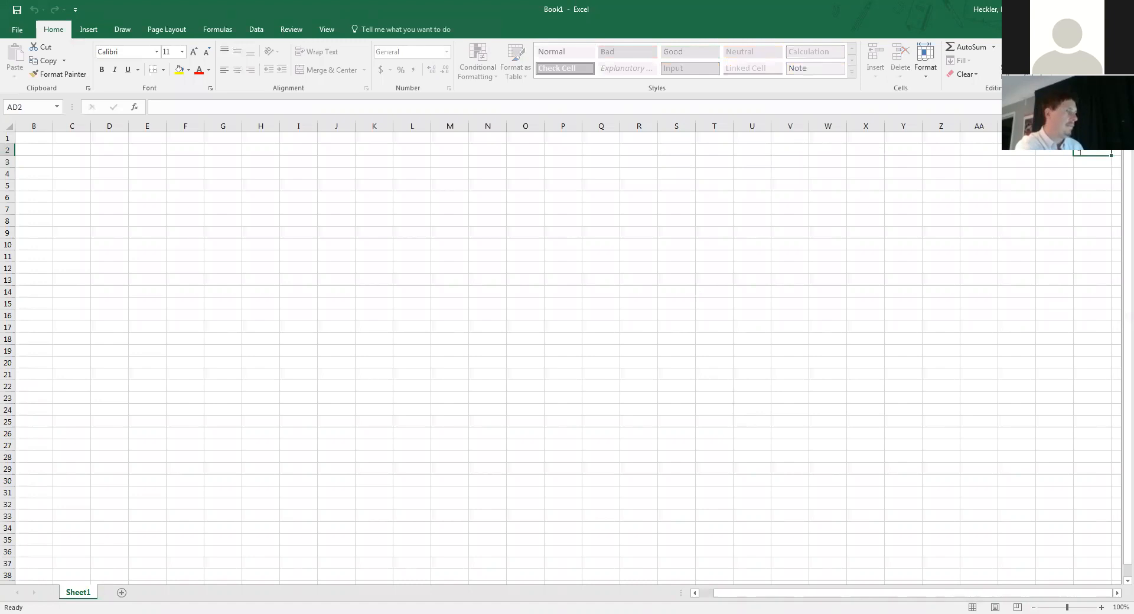
pyautogui.write('1')
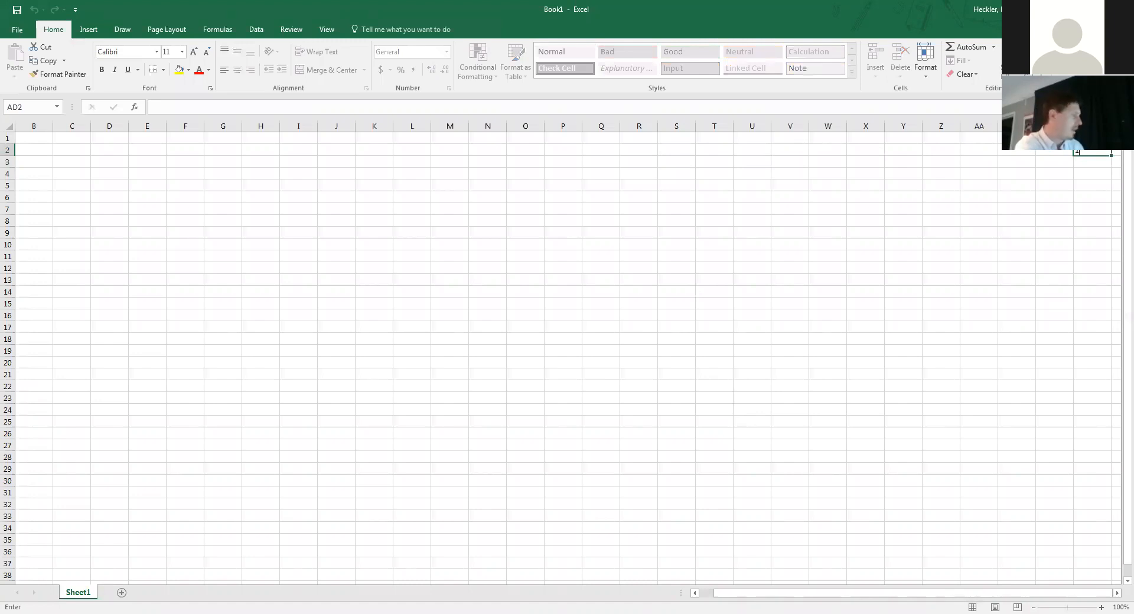
pyautogui.write('- do not call')
pyautogui.press('Return')
pyautogui.write('21')
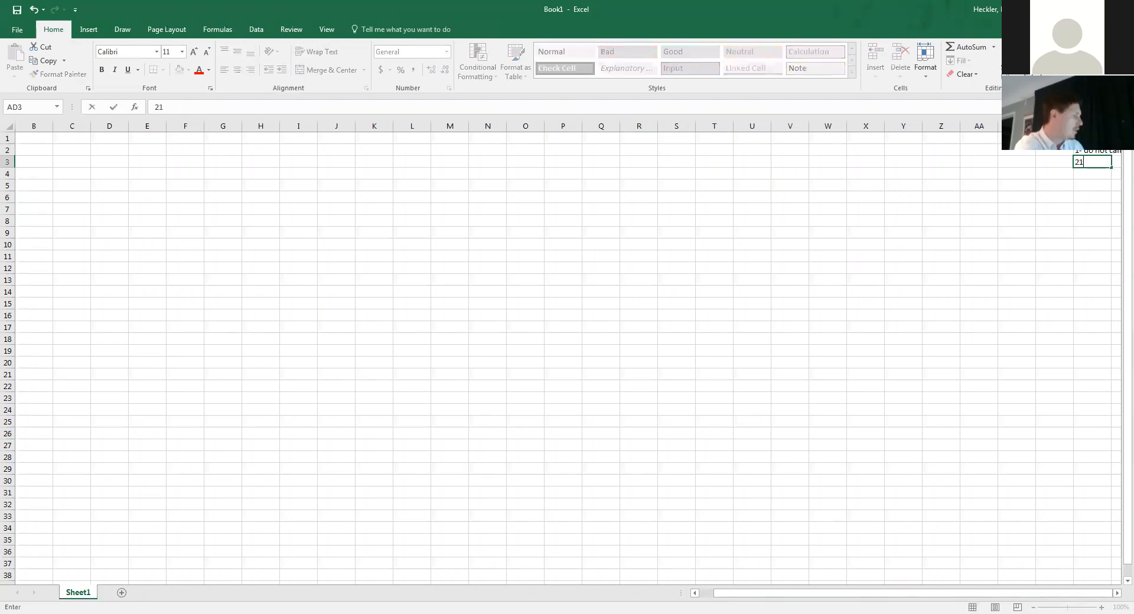
pyautogui.write(' not yet')
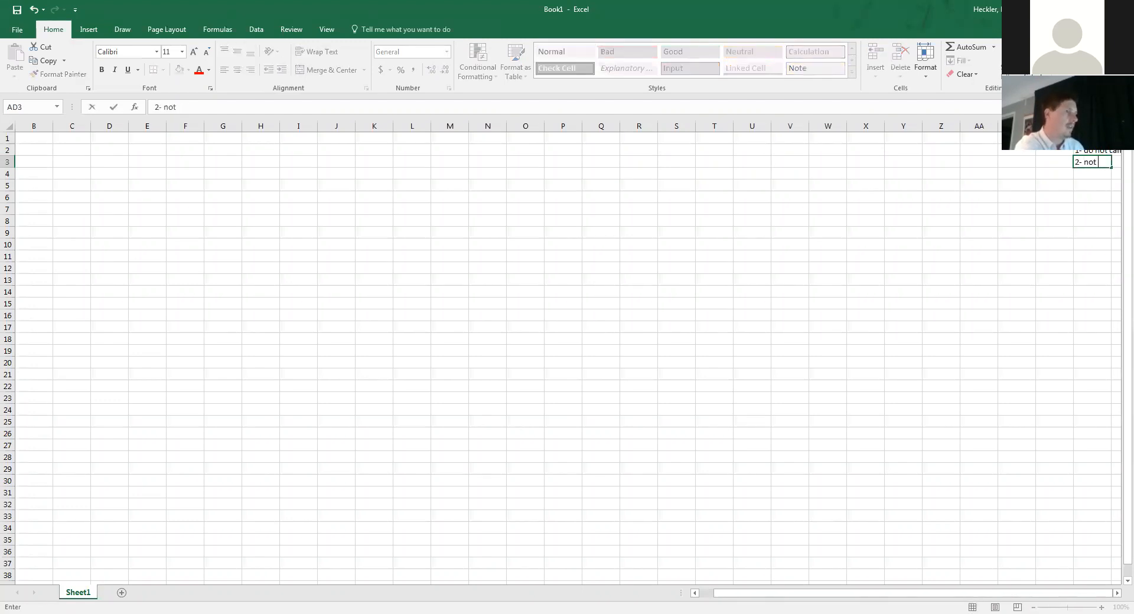
pyautogui.hotkey('alt', 'Return')
pyautogui.write('contacted')
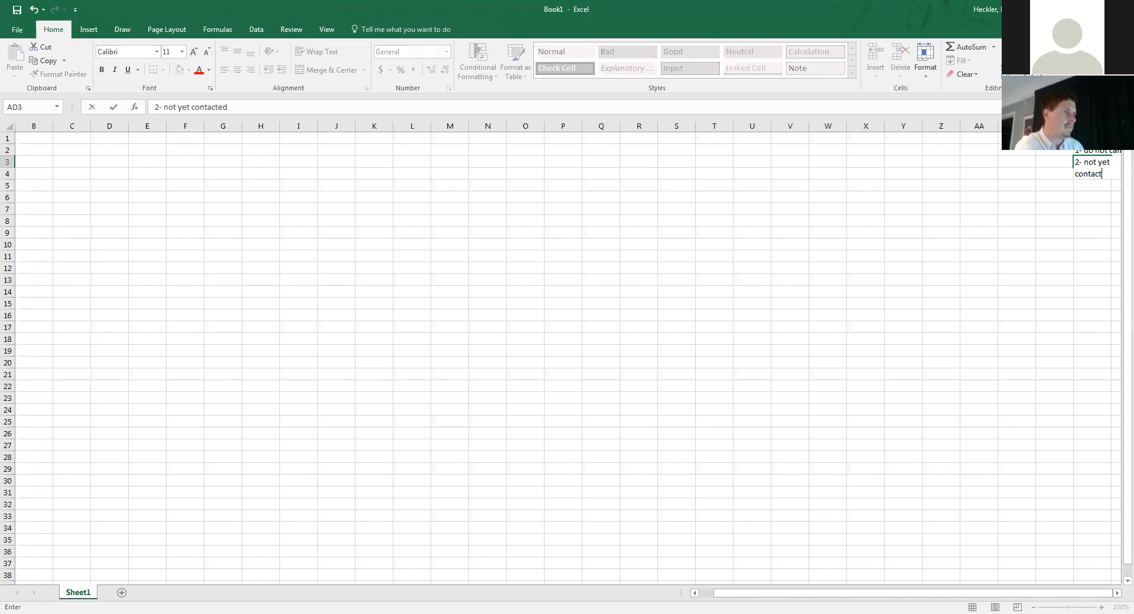
pyautogui.press('Return')
pyautogui.write('3- donor referral')
pyautogui.press('Return')
# - Enter 4- employee referral, 5- likely donor and 6- active donor in AD5:AD7
pyautogui.write('4- employee referral')
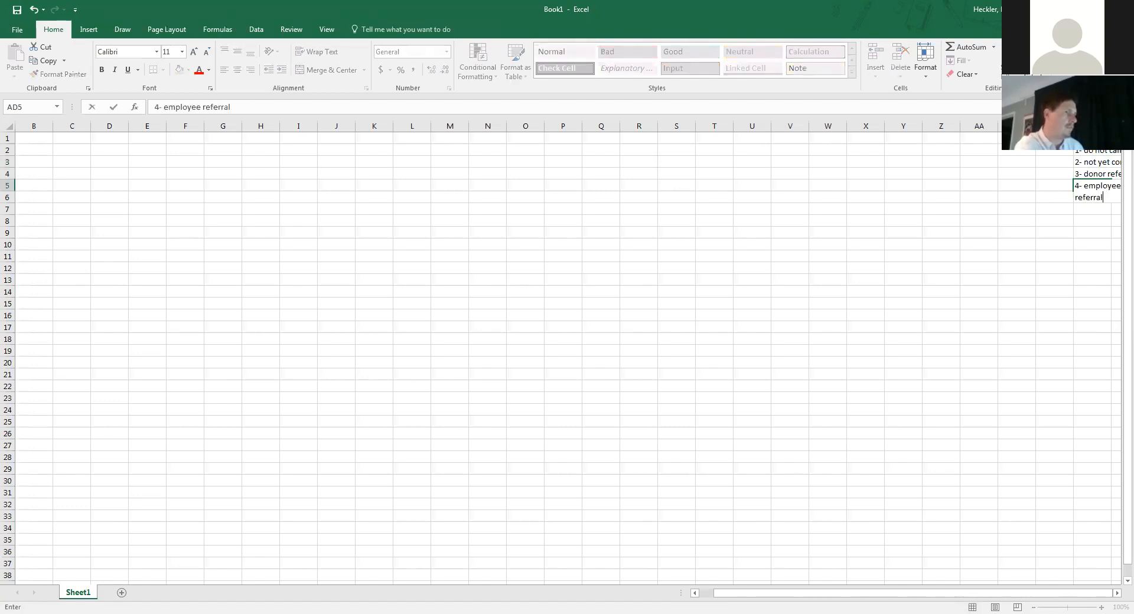
pyautogui.press('Return')
pyautogui.write('5')
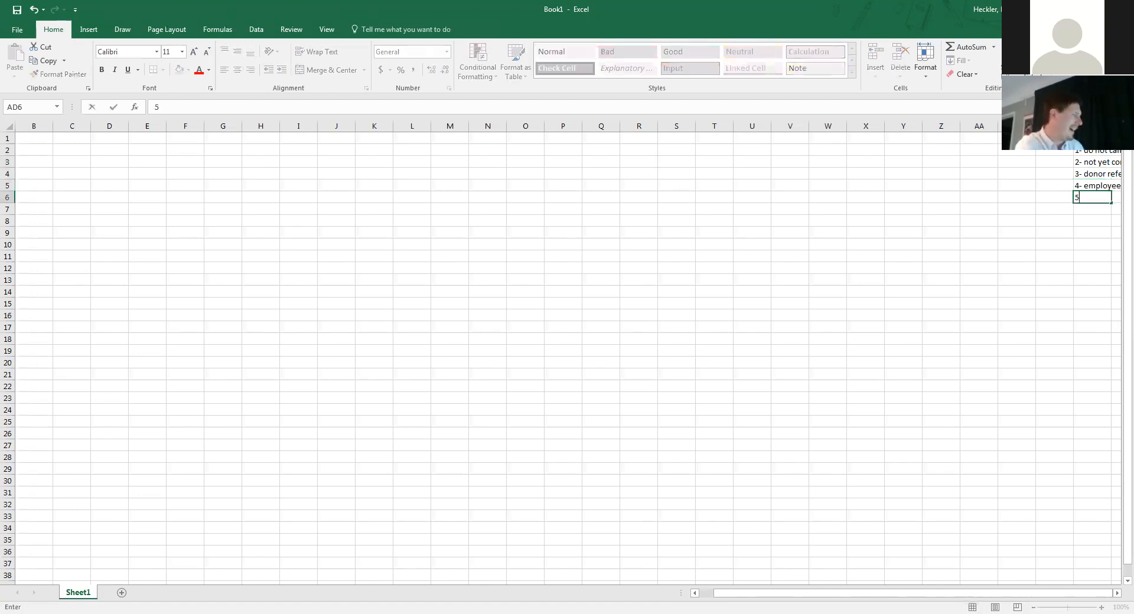
pyautogui.write('- likely donor')
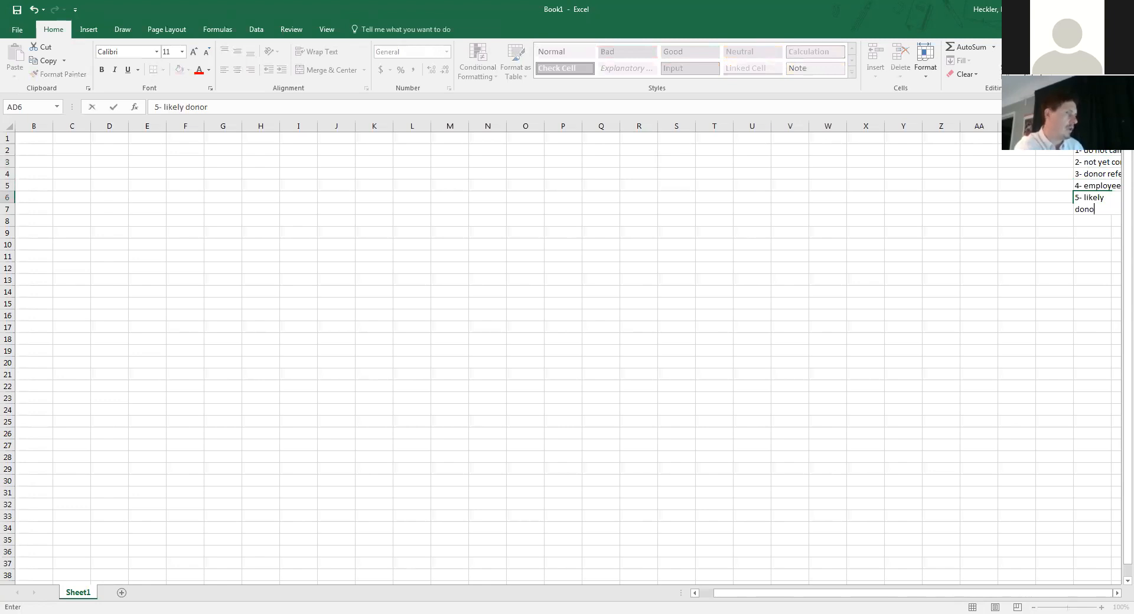
pyautogui.press('Return')
pyautogui.write('6-')
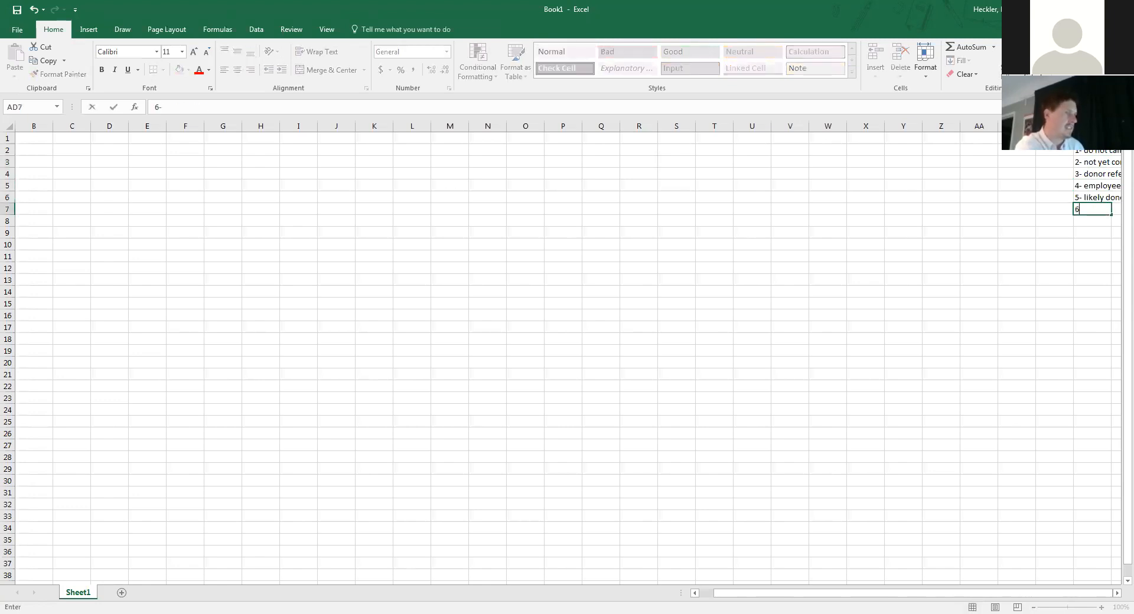
pyautogui.write(' active ')
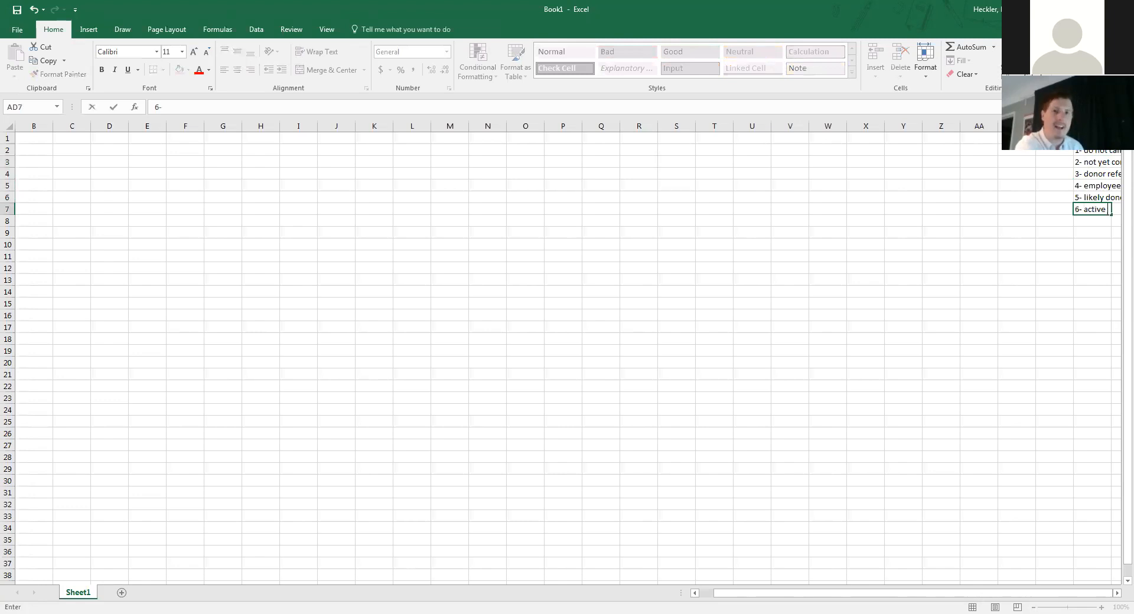
pyautogui.write('donor')
pyautogui.press('Return')
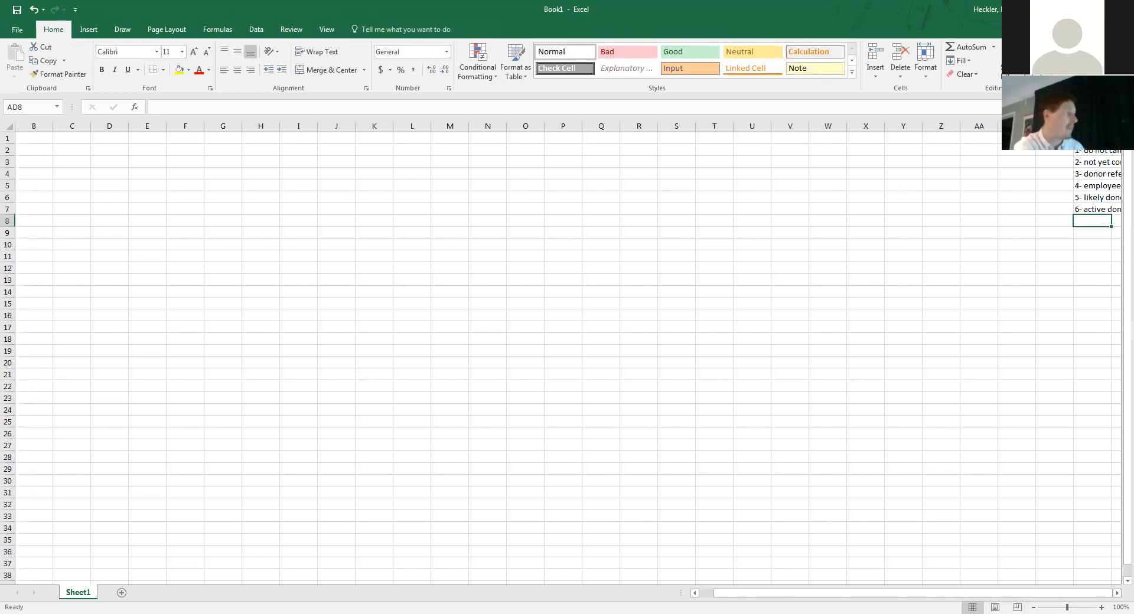
# - Type the Propensity Score header in cell L1
pyautogui.click(423, 135)
pyautogui.write('P')
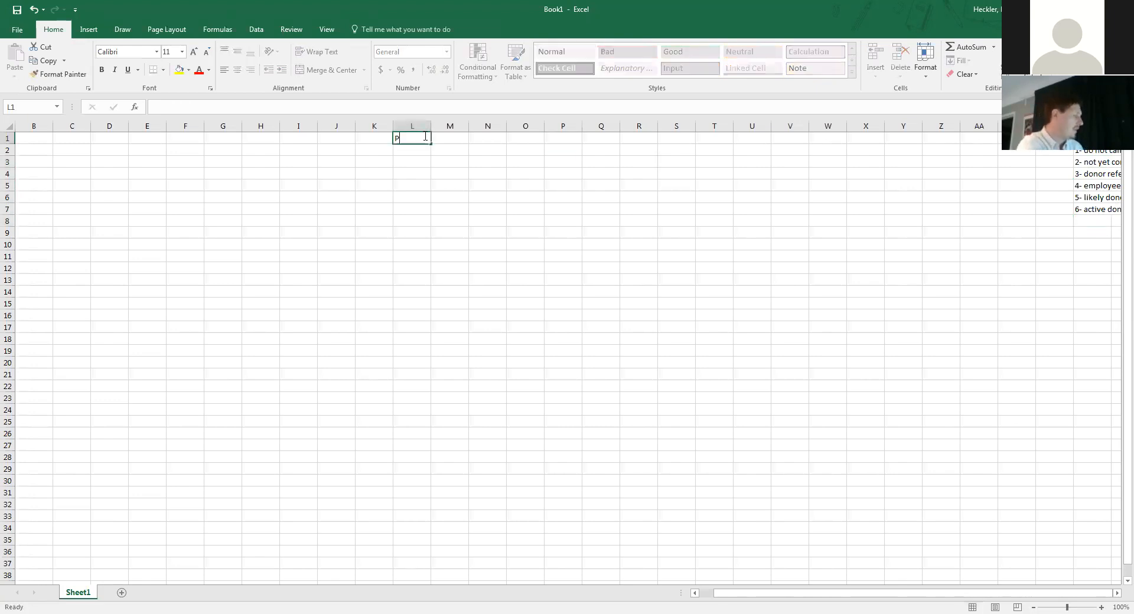
pyautogui.write('ropenstiy')
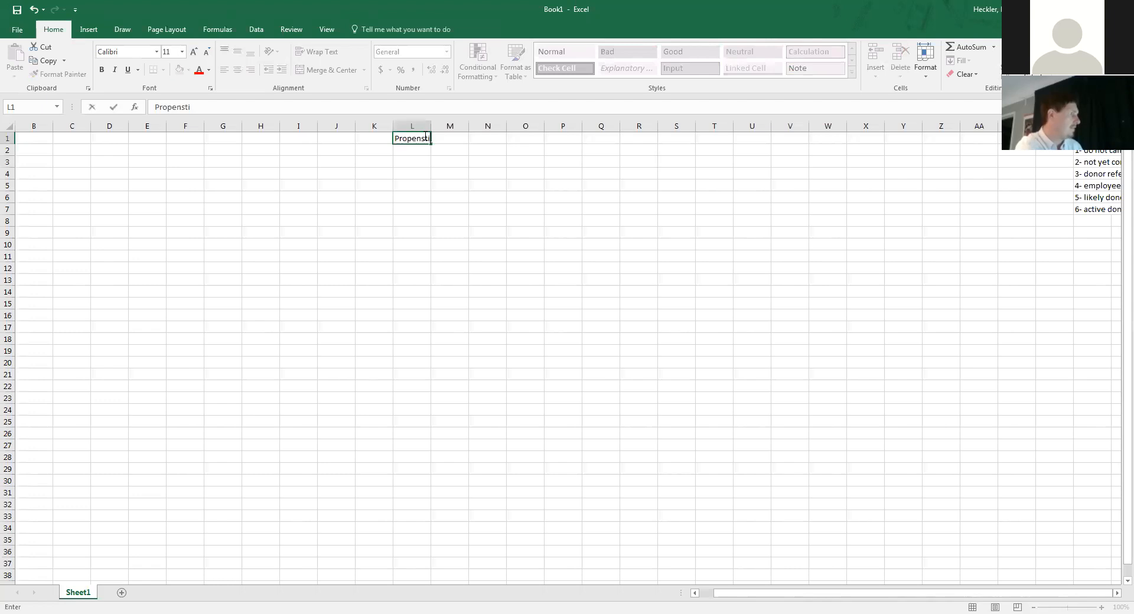
pyautogui.press('BackSpace')
pyautogui.press('BackSpace')
pyautogui.press('BackSpace')
pyautogui.write('ity C')
pyautogui.write('core')
# - Add headers Last name, first name and addresss in B1:D1
pyautogui.click(33, 140)
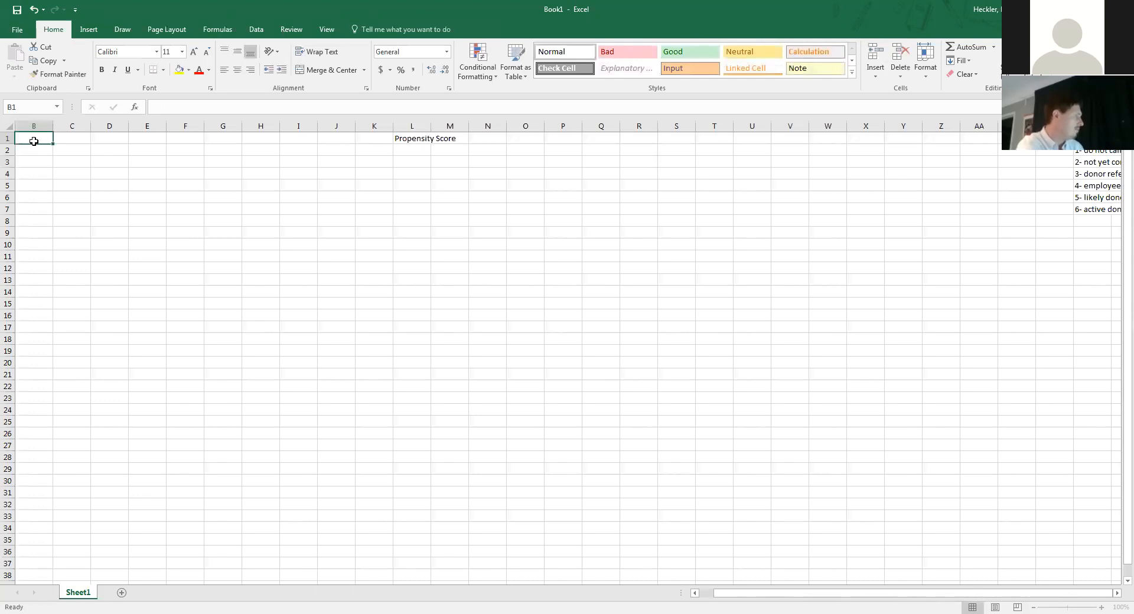
pyautogui.write('Last')
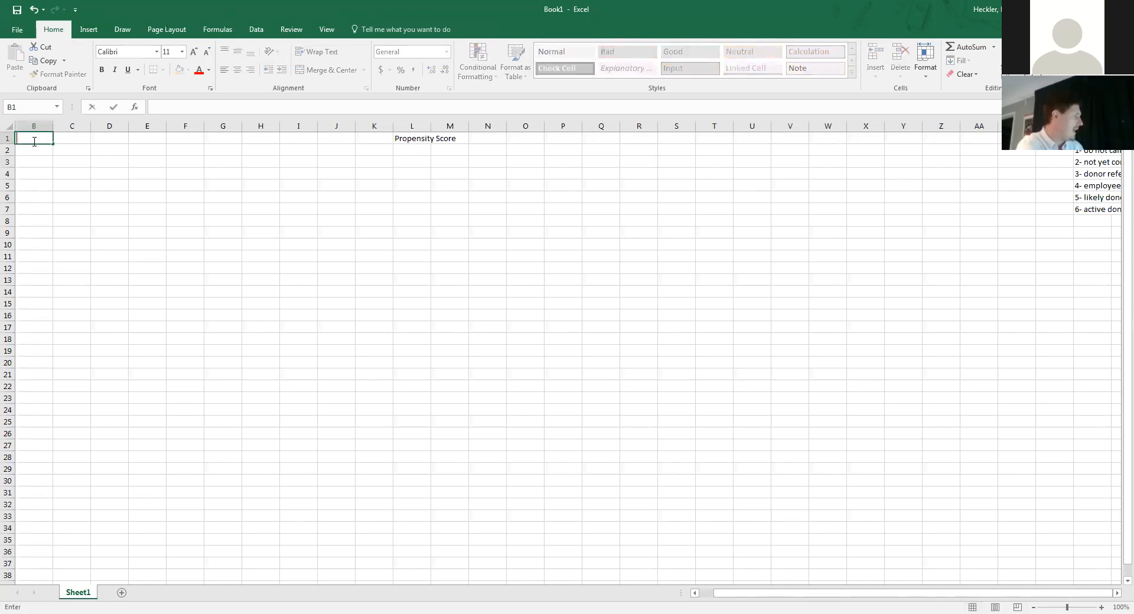
pyautogui.write(' name')
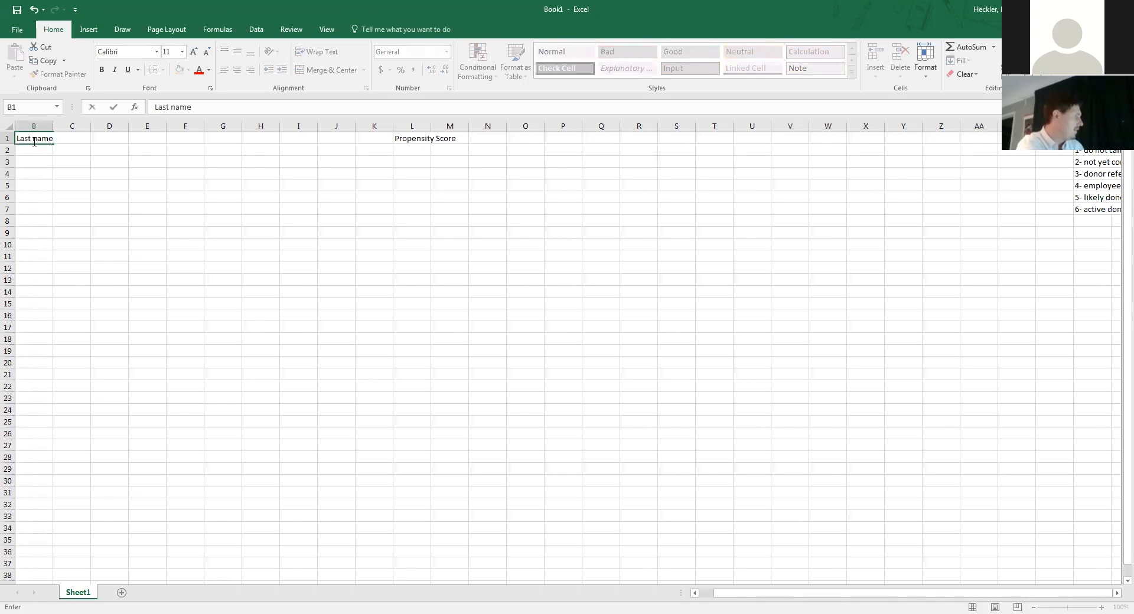
pyautogui.press('Tab')
pyautogui.write('first name')
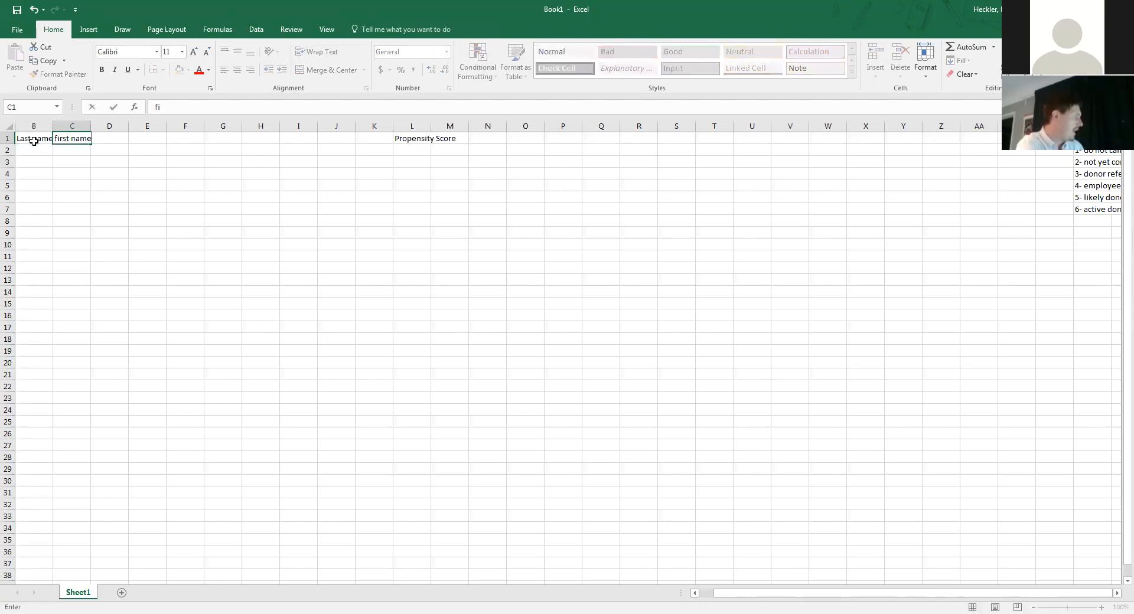
pyautogui.press('Tab')
pyautogui.write('addresss')
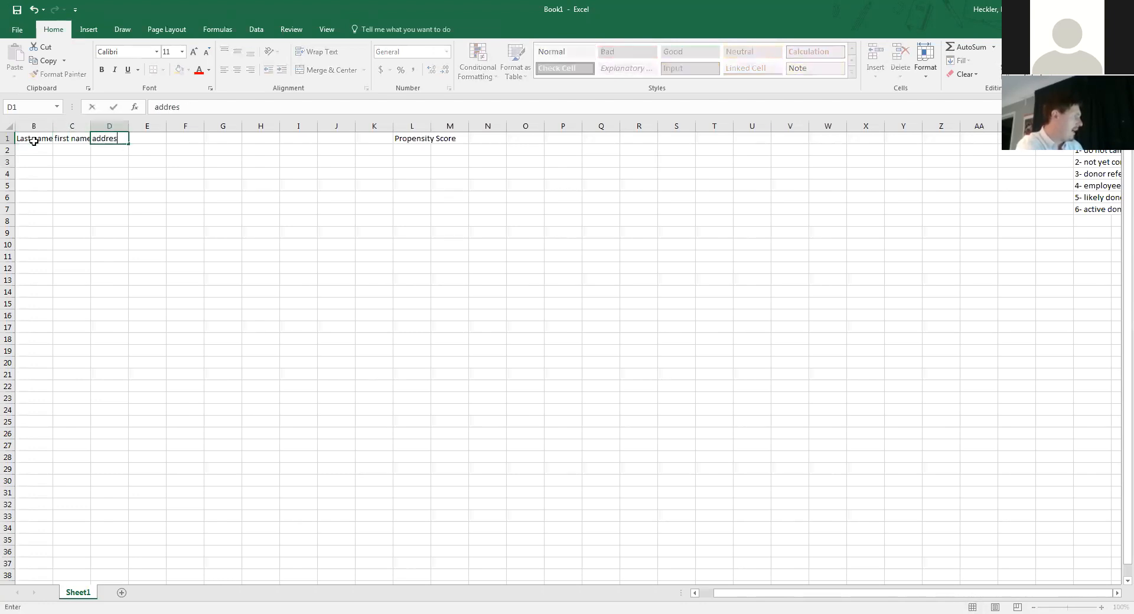
pyautogui.press('Tab')
pyautogui.press('Tab')
pyautogui.press('Tab')
pyautogui.press('Tab')
pyautogui.press('Tab')
pyautogui.press('Tab')
pyautogui.press('Tab')
pyautogui.press('Tab')
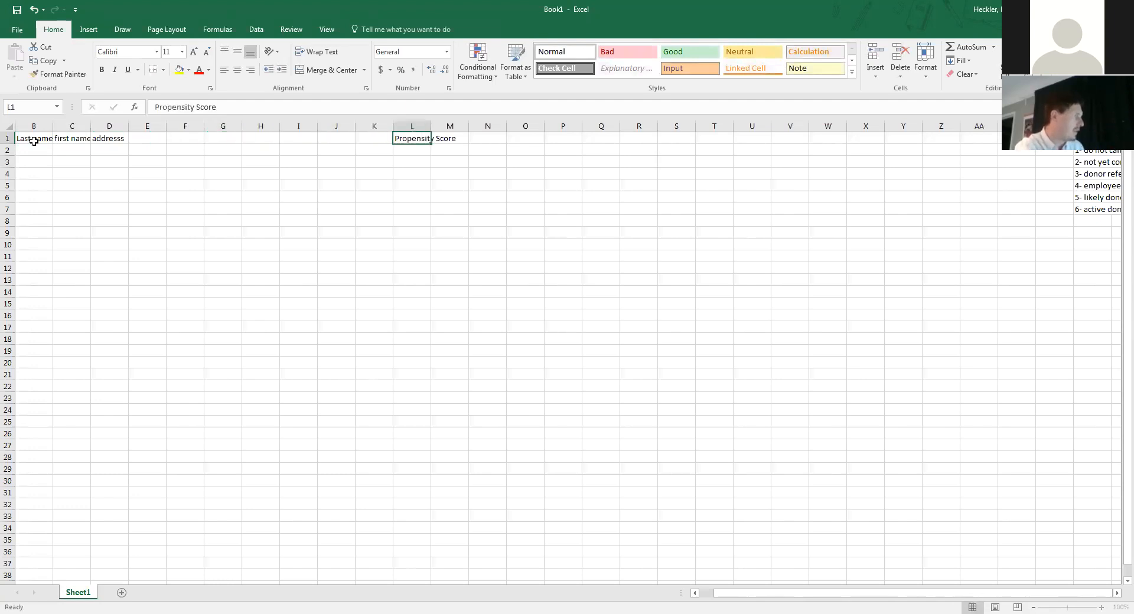
pyautogui.click(413, 126)
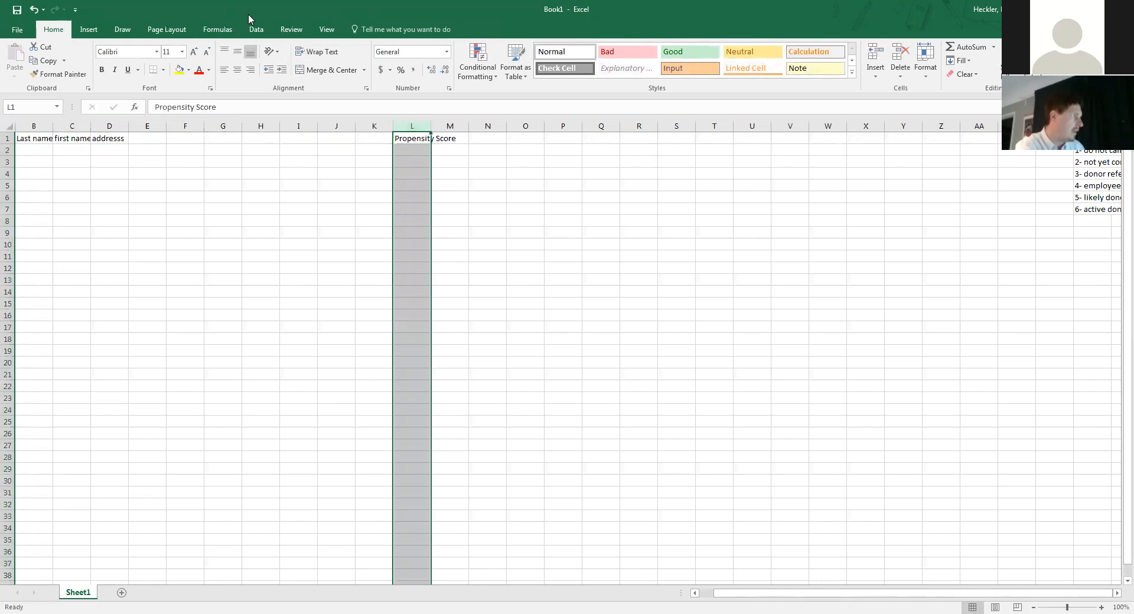
# - Apply List data validation to column L with source $AD$2:$AD$7
pyautogui.click(249, 33)
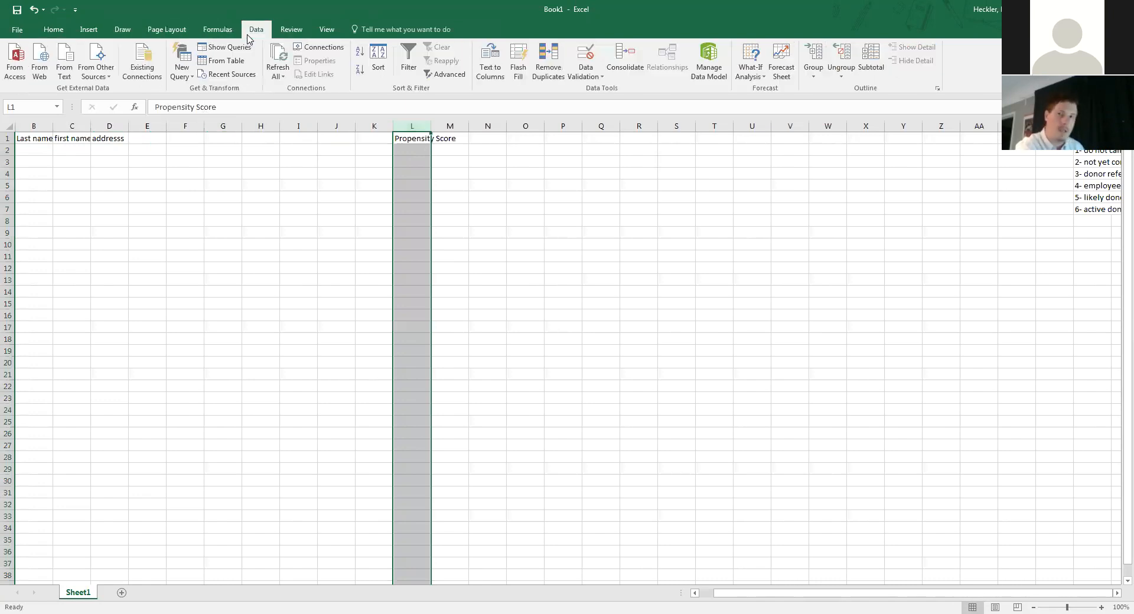
pyautogui.click(592, 74)
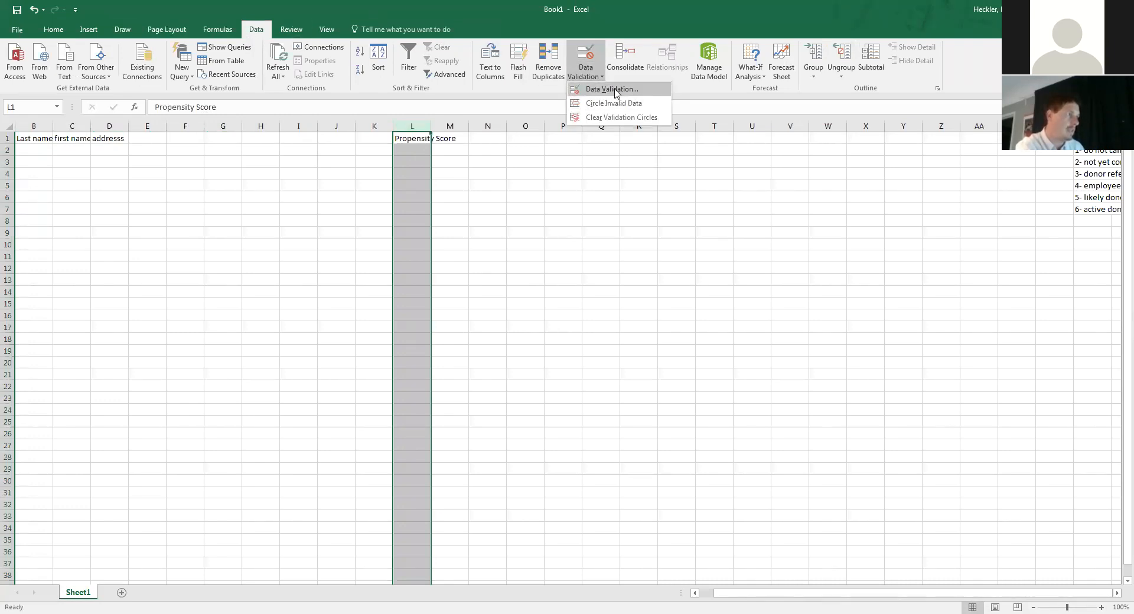
pyautogui.click(614, 93)
pyautogui.click(351, 214)
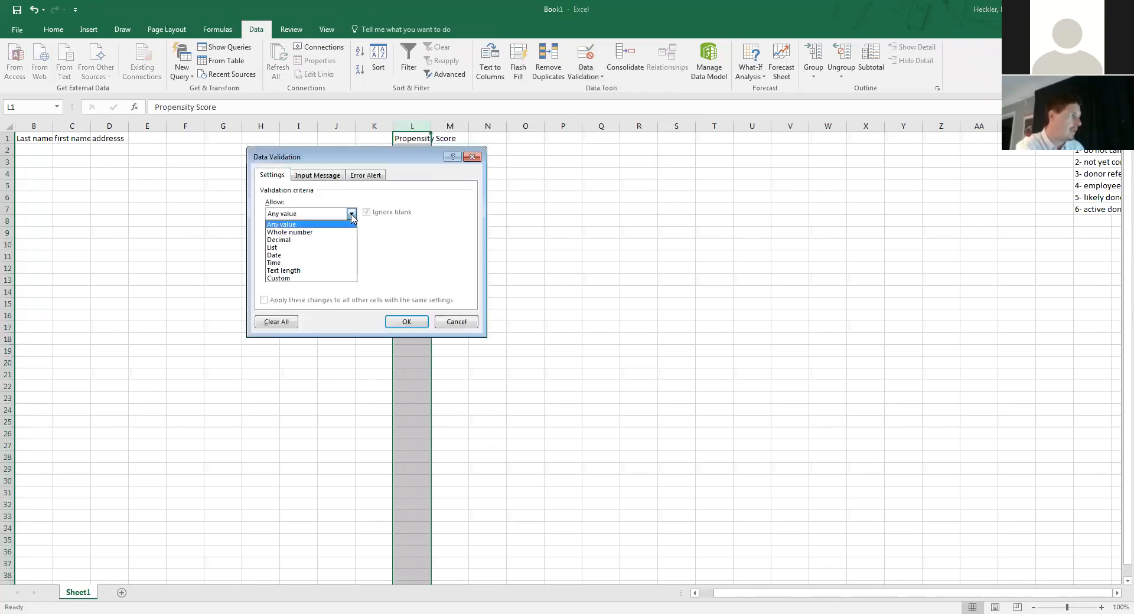
pyautogui.click(333, 247)
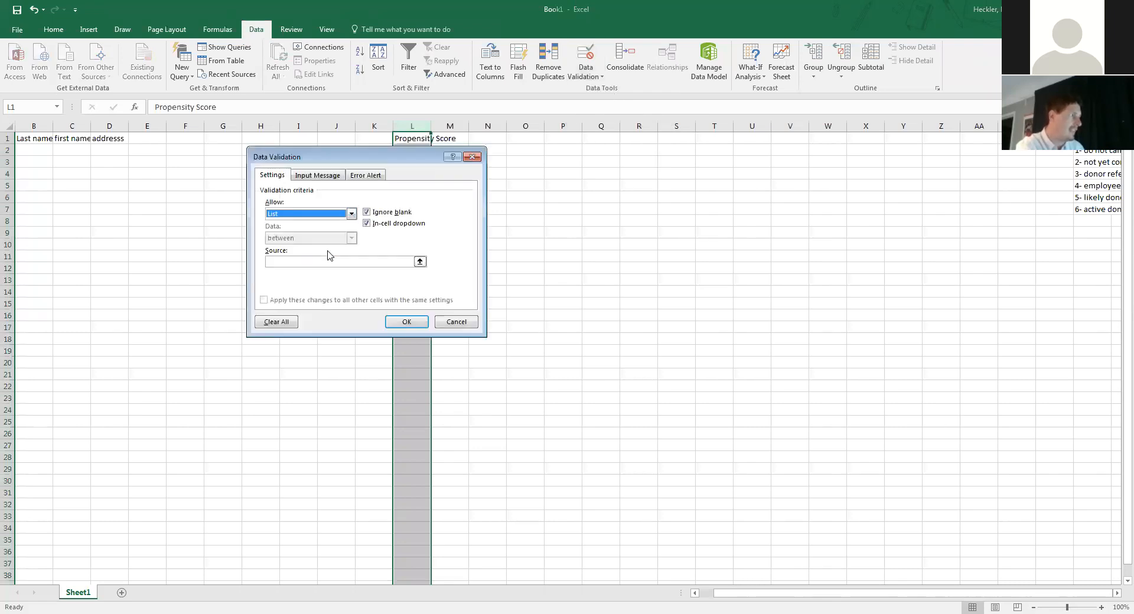
pyautogui.click(420, 263)
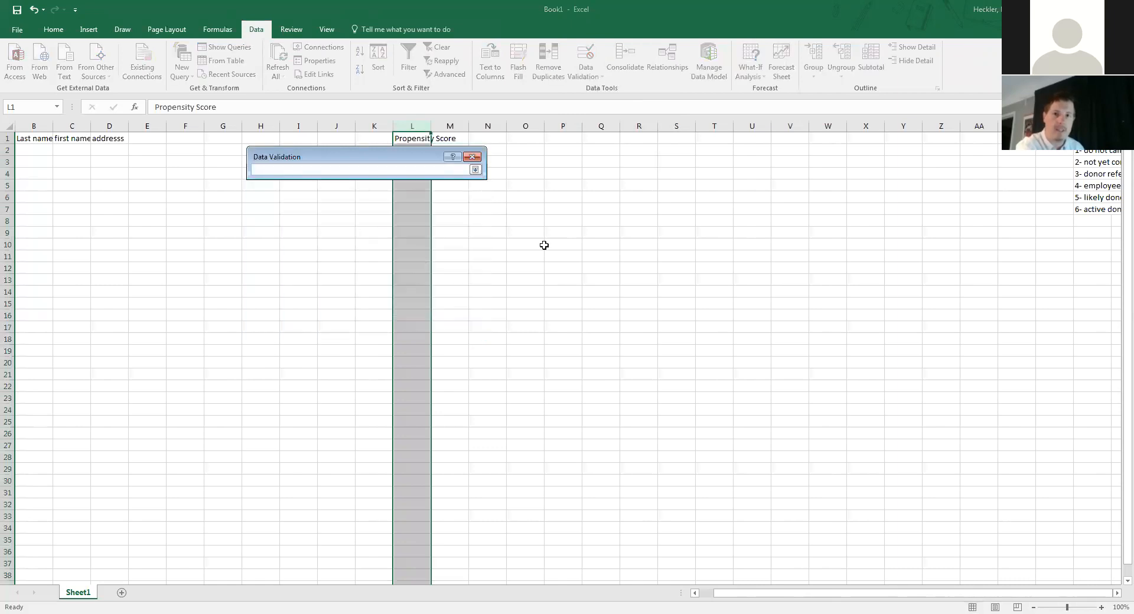
pyautogui.click(1073, 153)
pyautogui.moveTo(1078, 162); pyautogui.dragTo(1081, 207)
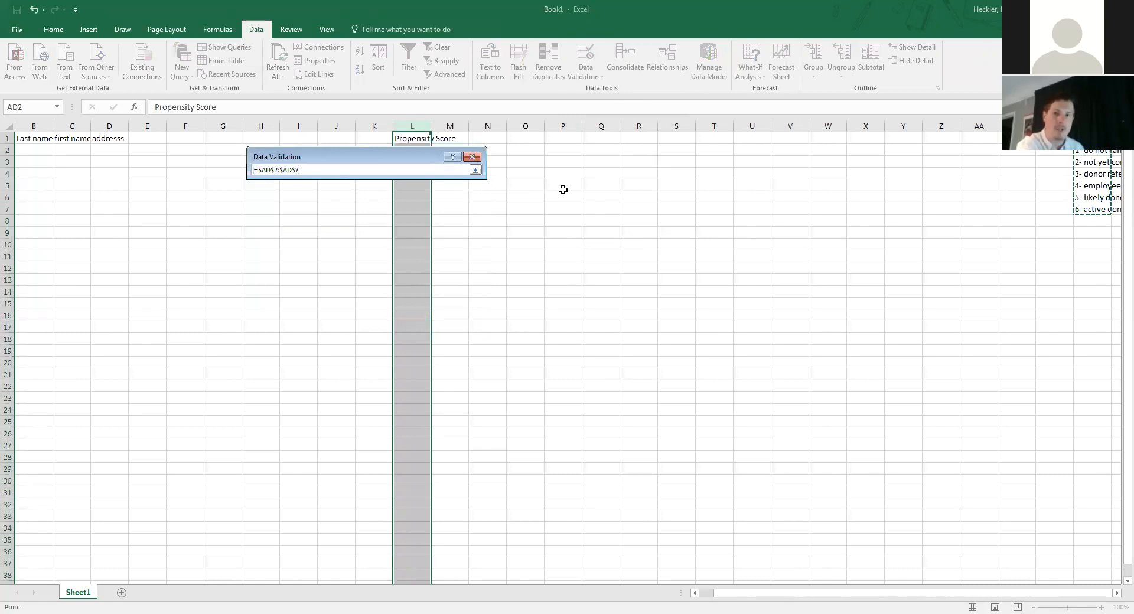
pyautogui.press('Return')
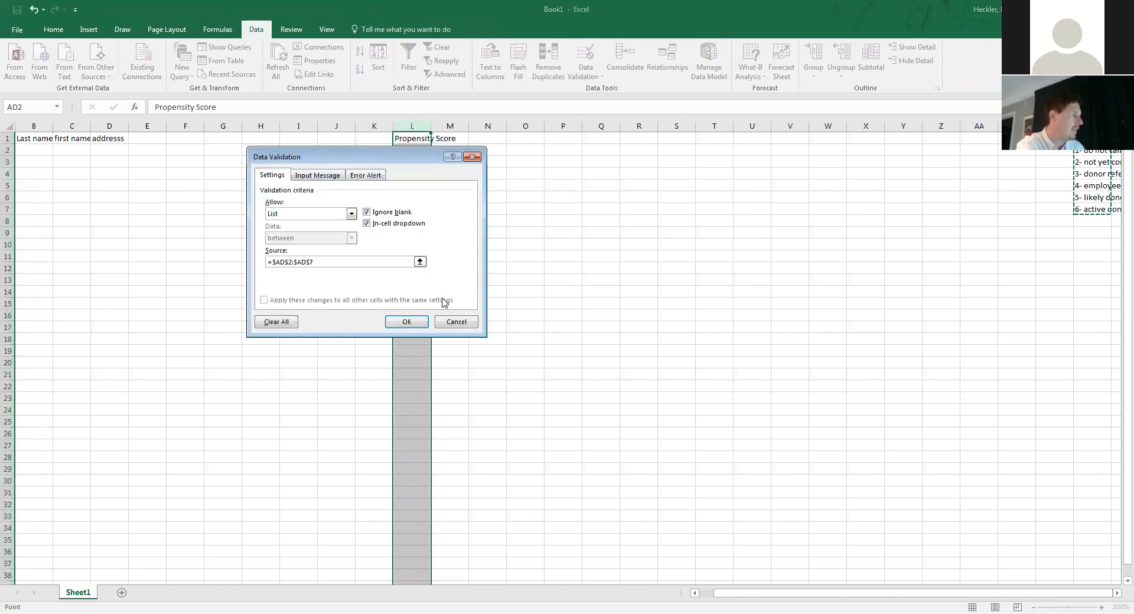
pyautogui.press('Return')
# - Use the Propensity Score dropdowns to enter 5- likely donor, 4- employee referral and 2- not yet contacted in L2–L4
pyautogui.click(412, 150)
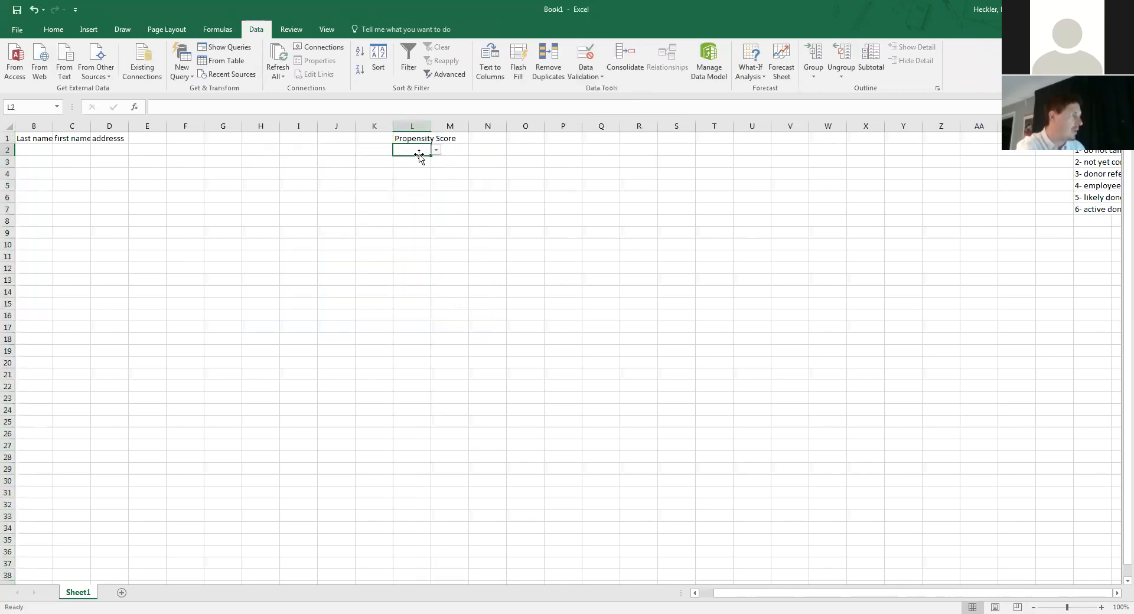
pyautogui.click(436, 150)
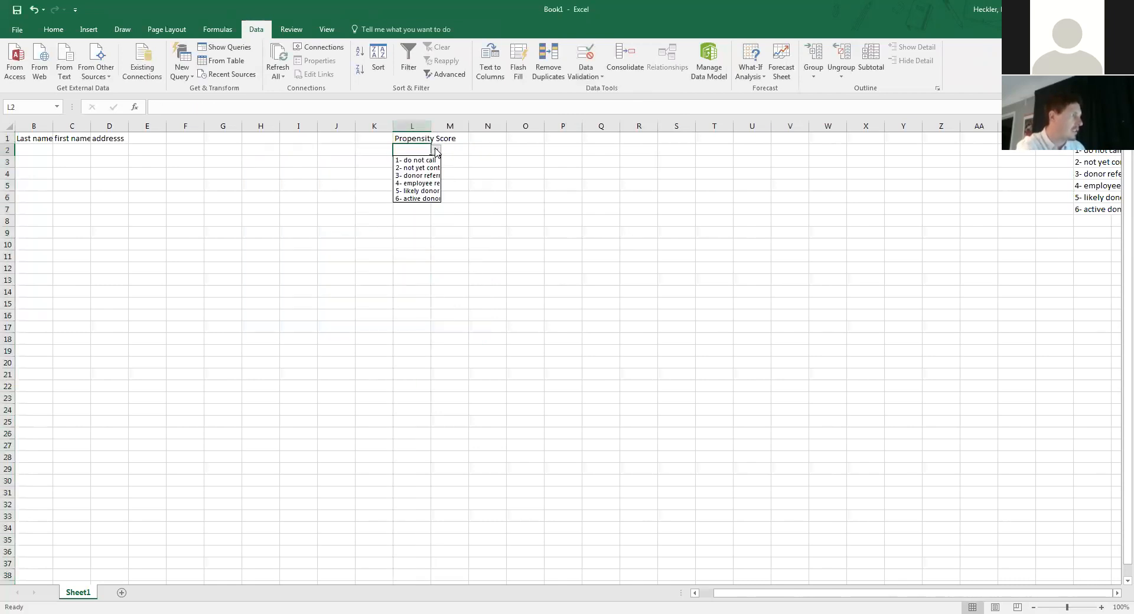
pyautogui.click(420, 191)
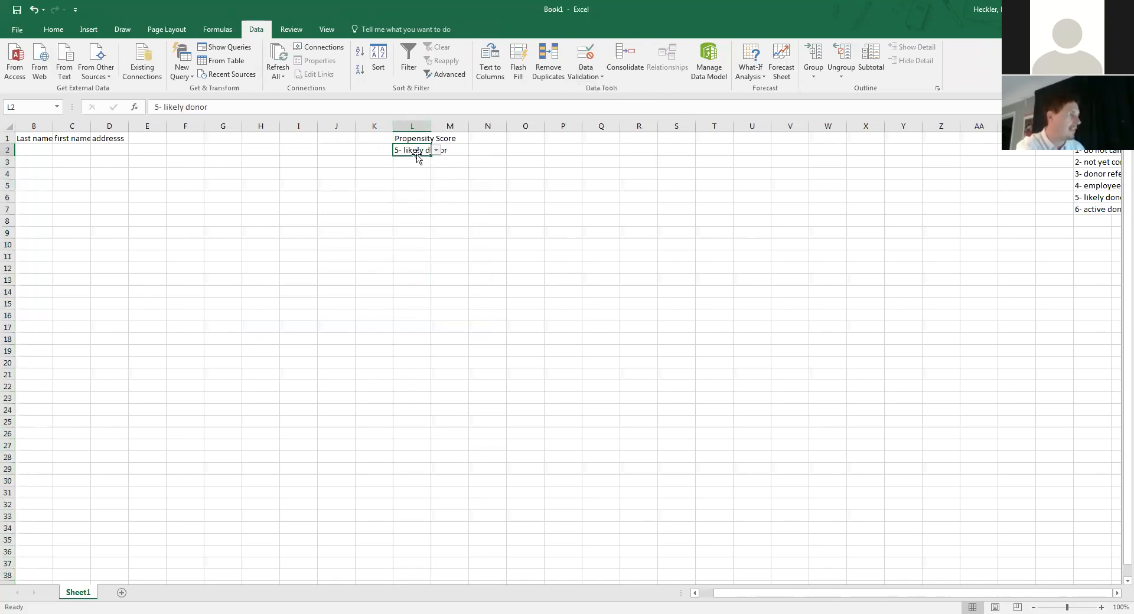
pyautogui.click(427, 162)
pyautogui.click(436, 162)
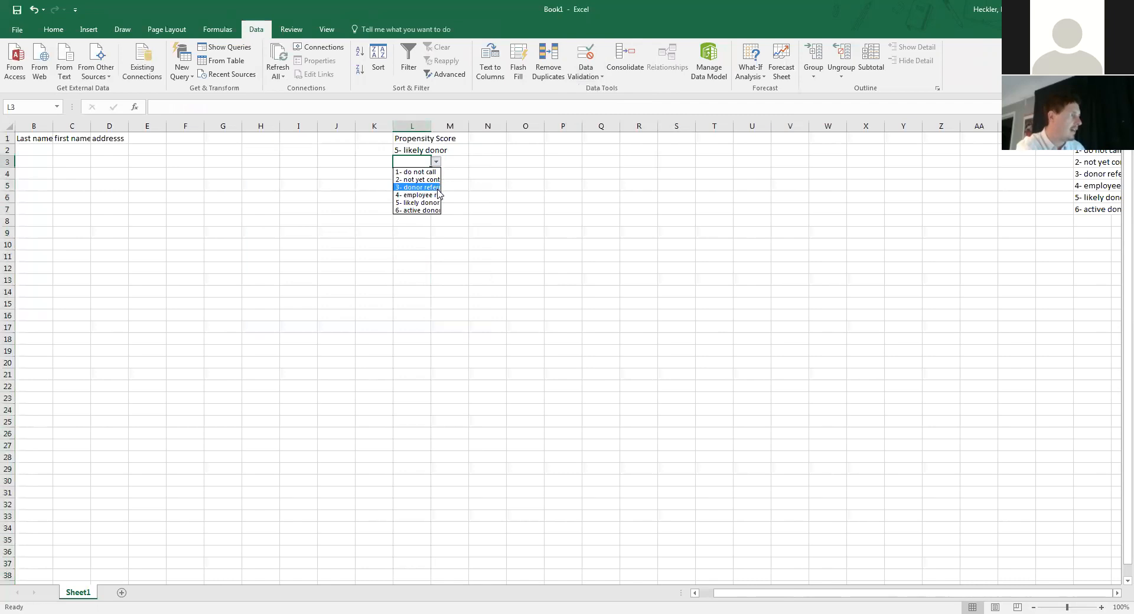
pyautogui.click(437, 194)
pyautogui.click(418, 173)
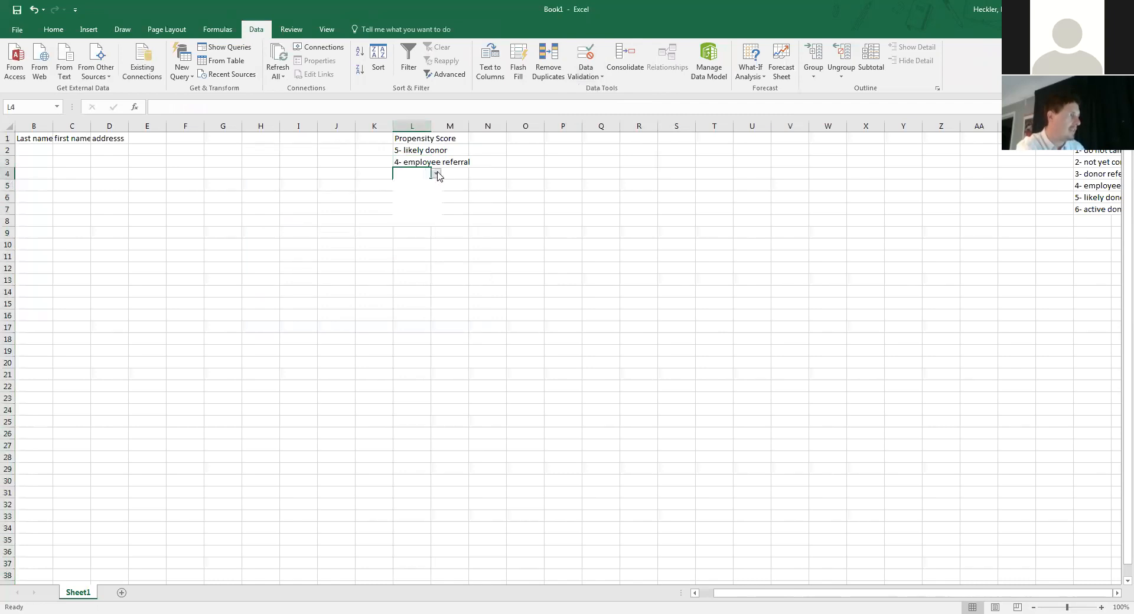
pyautogui.click(435, 174)
pyautogui.click(428, 192)
pyautogui.click(425, 185)
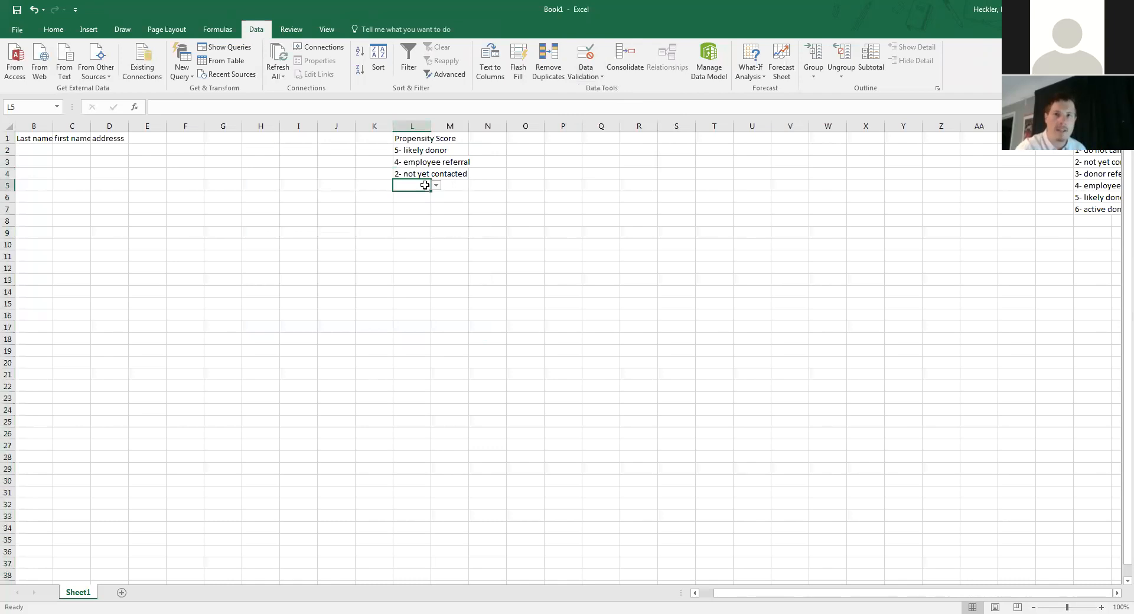